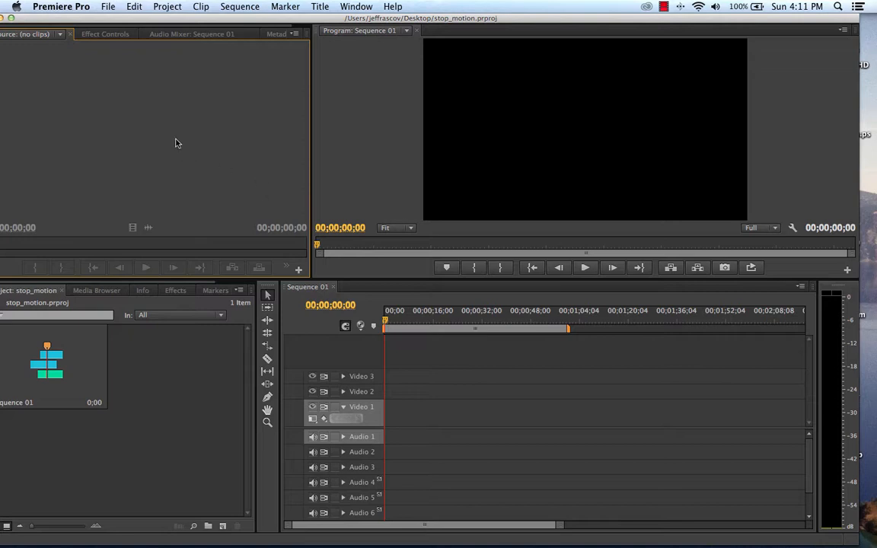
Hide Premiere Pro and open the photo DSC01681.JPG from the revenage folder inside the desktop's stephens_stop_motion folder.
left_click(67, 7)
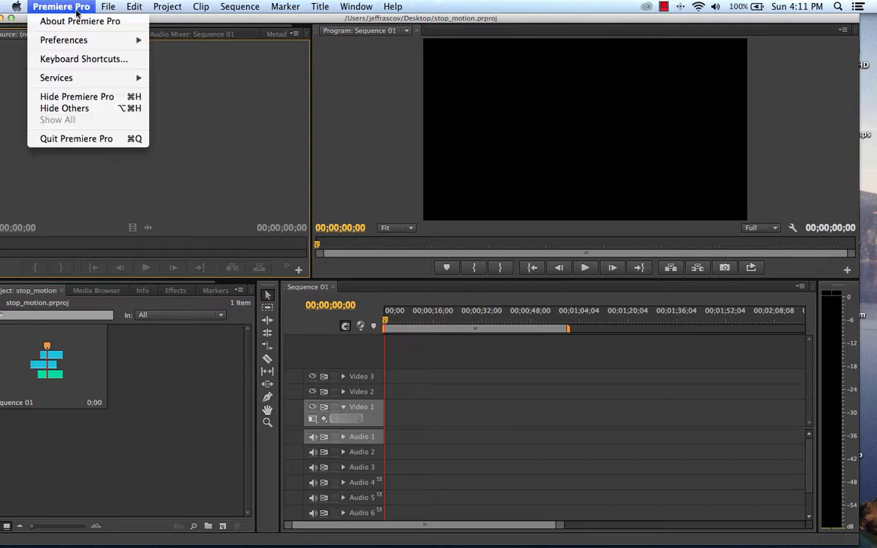
left_click(83, 97)
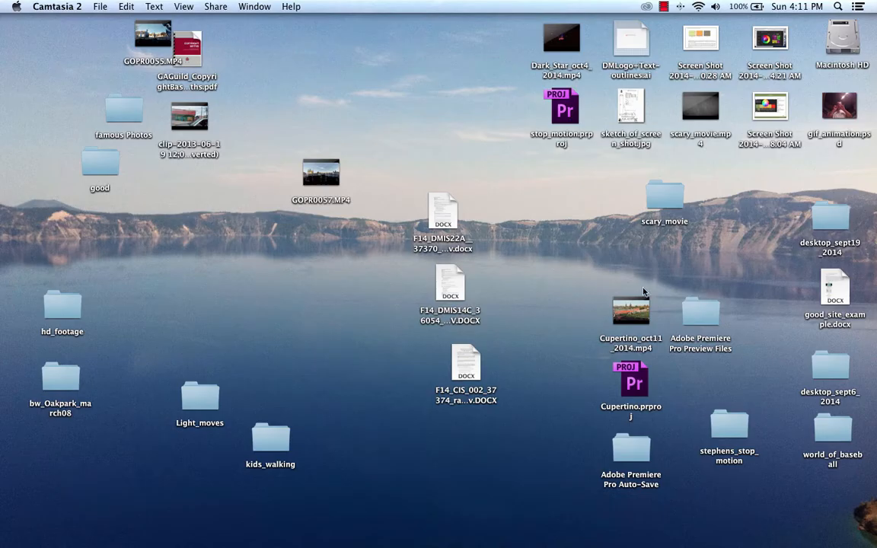
double_click(731, 427)
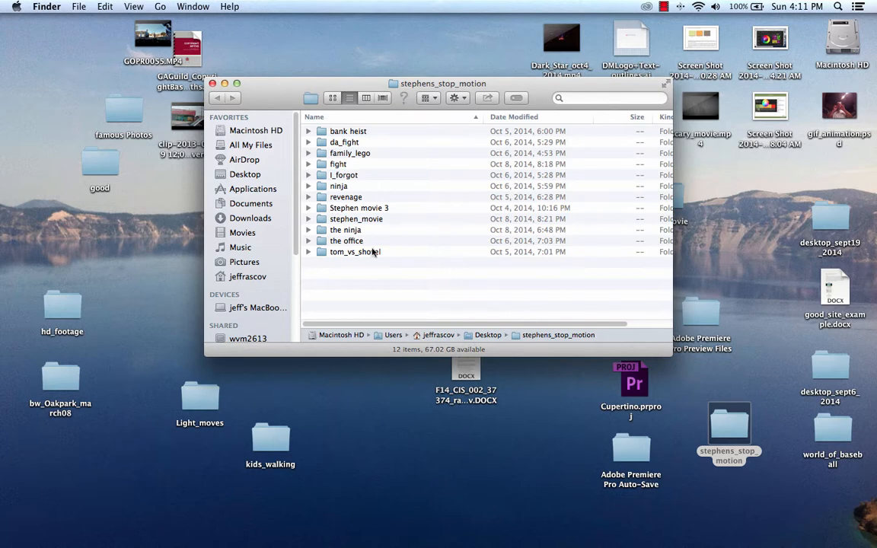
double_click(349, 198)
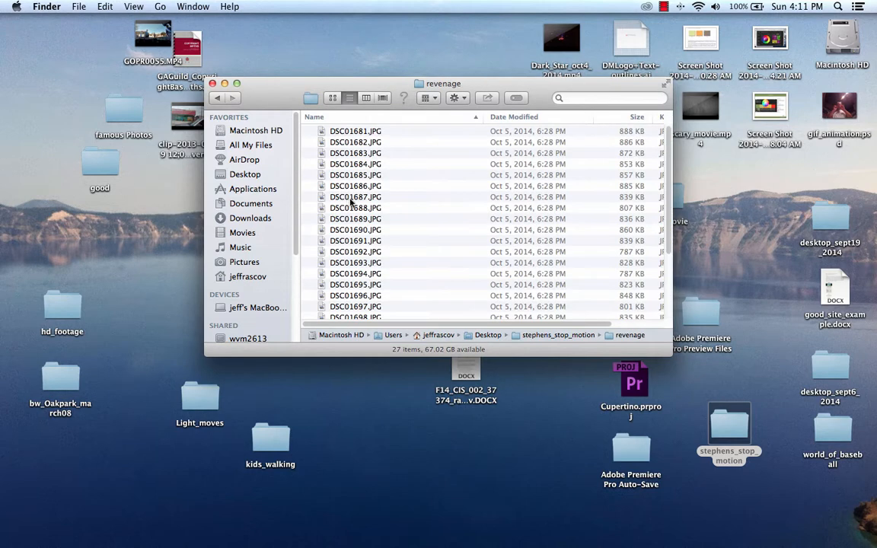
double_click(358, 132)
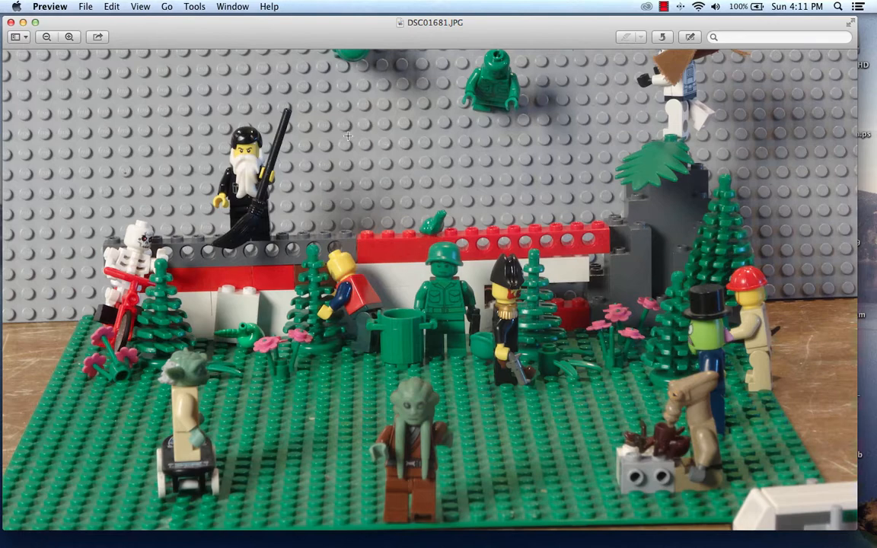
Close the photo and its folder window, and switch back to Premiere Pro.
left_click(11, 23)
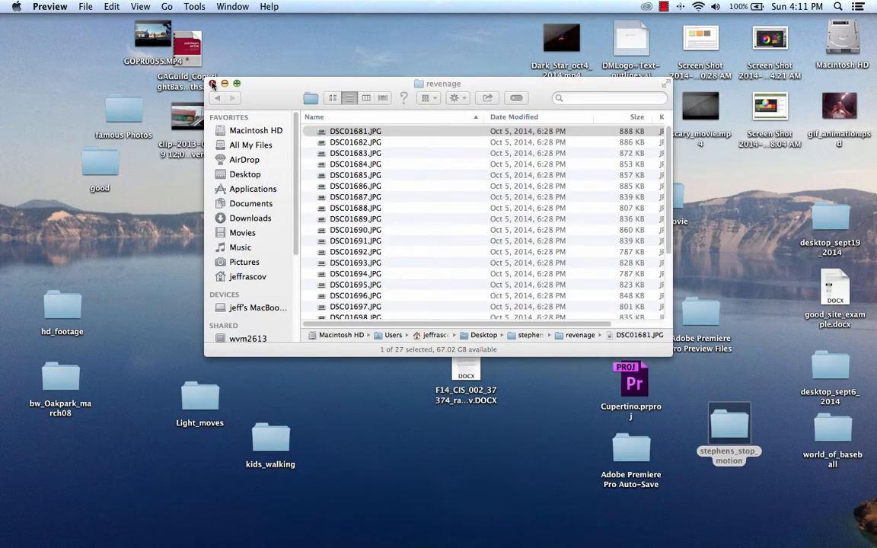
left_click(212, 84)
mouse_move(404, 544)
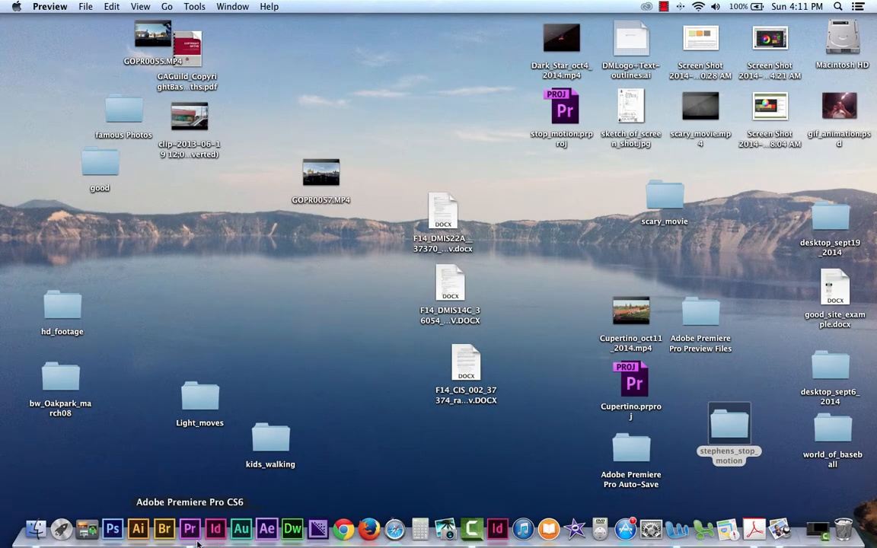
left_click(196, 543)
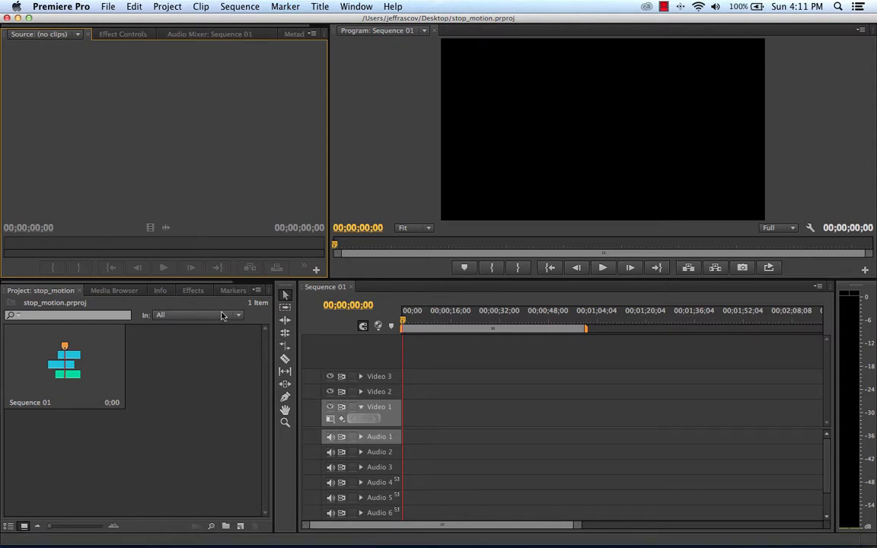
Set the Still Image Default Duration in the General preferences to 10 frames.
left_click(108, 7)
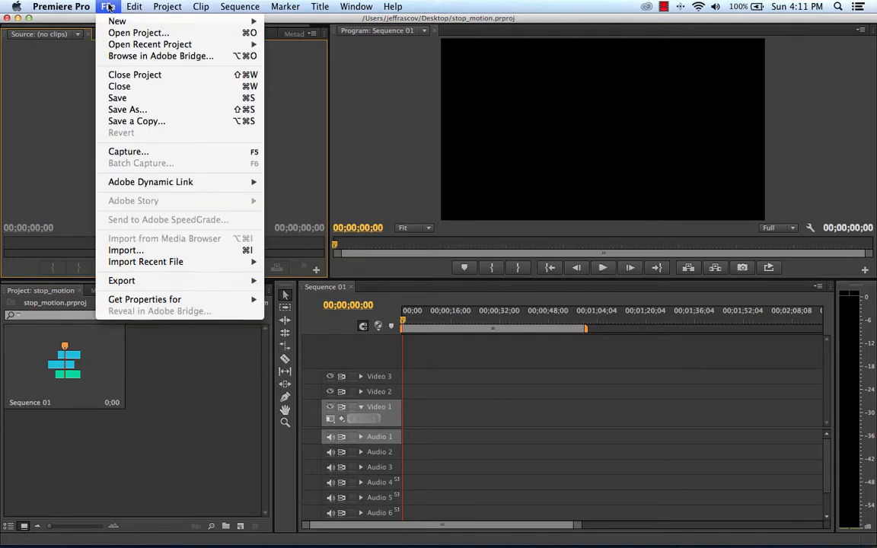
mouse_move(80, 7)
mouse_move(82, 40)
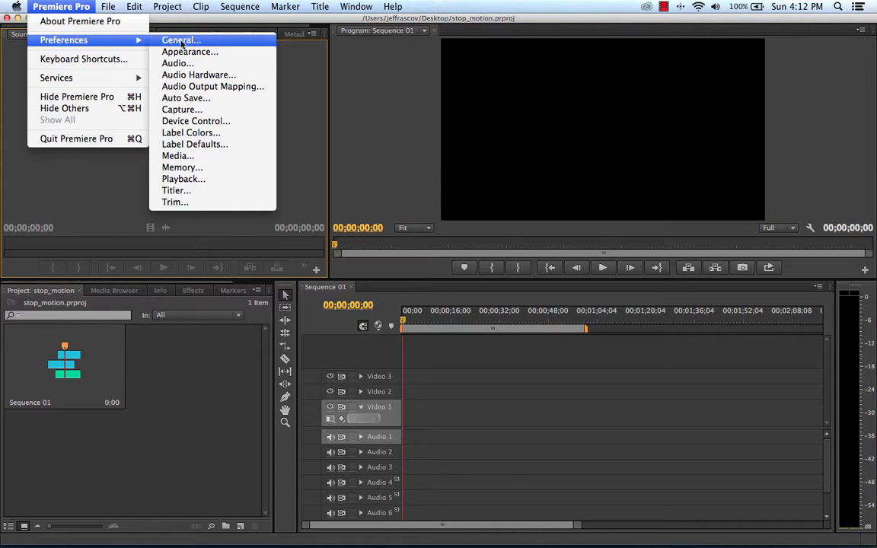
left_click(181, 41)
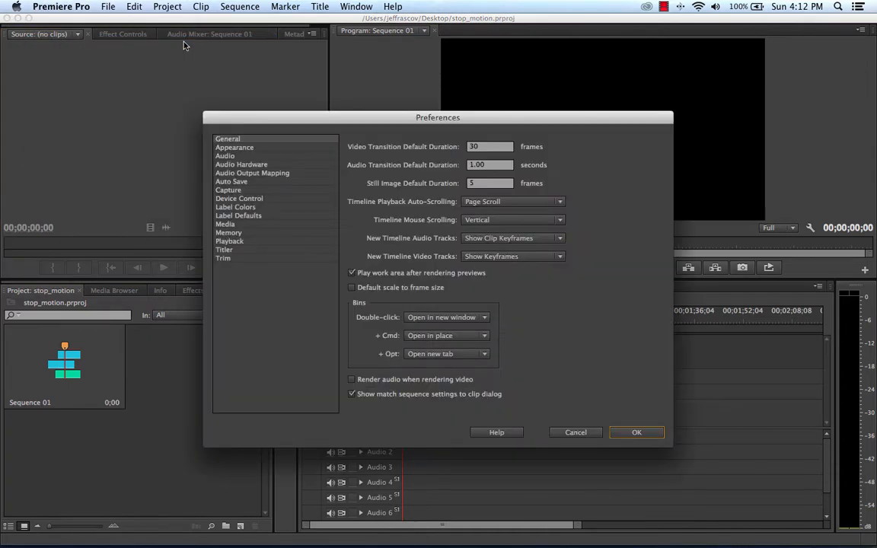
left_click_drag(395, 124, 291, 97)
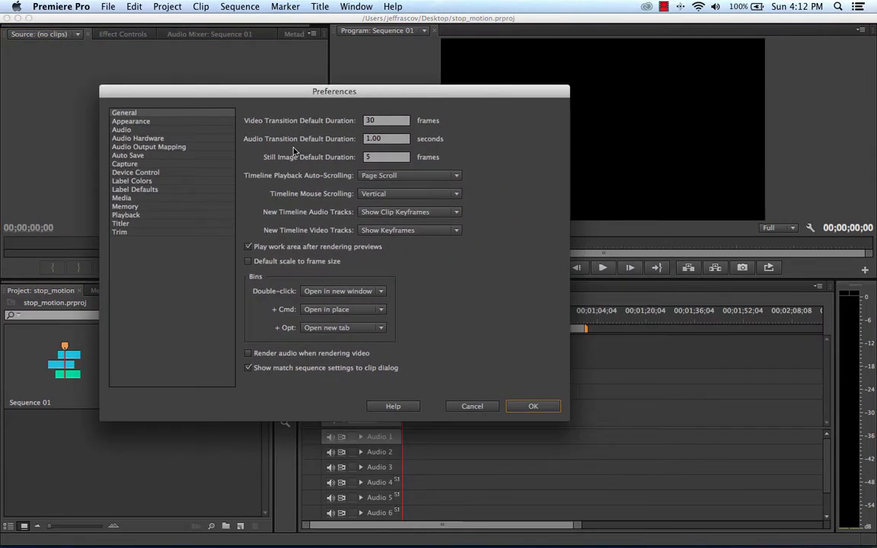
left_click(367, 157)
type("150")
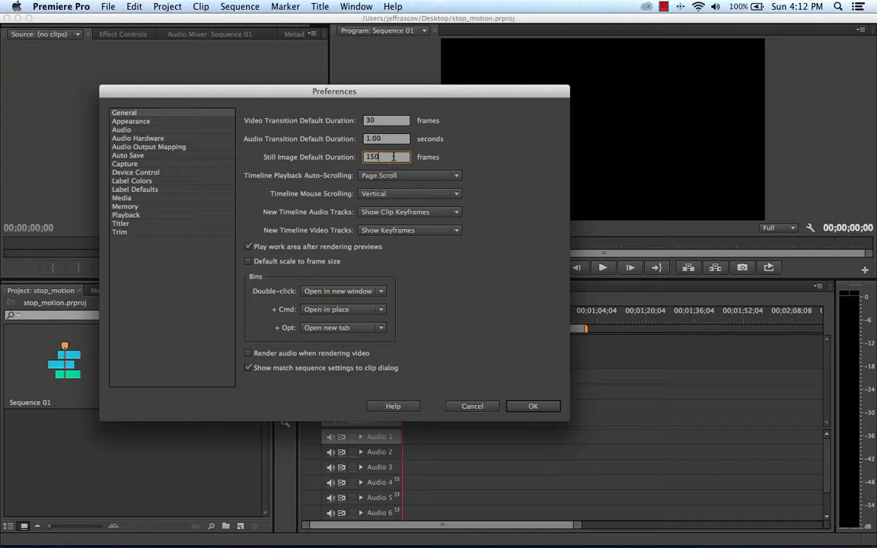
double_click(393, 156)
type("5")
type("10")
left_click_drag(390, 157, 362, 156)
left_click(546, 409)
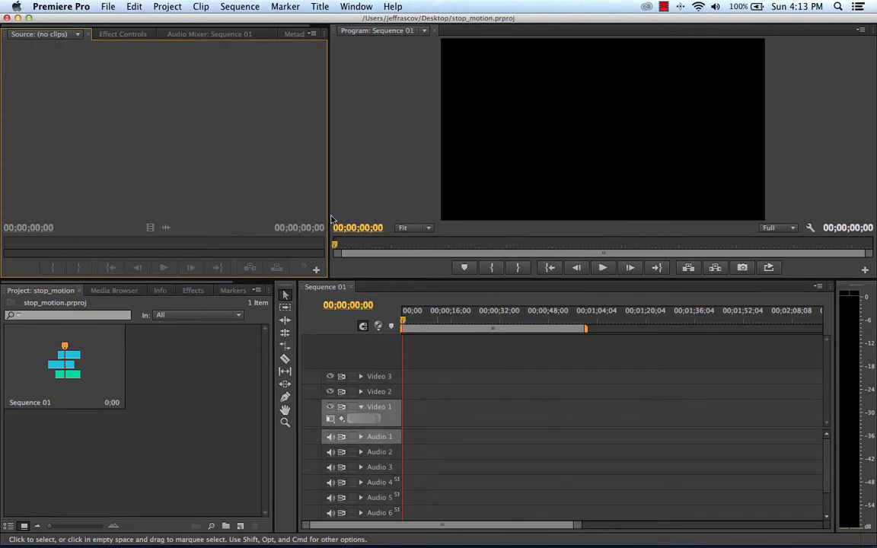
Import the whole revenage folder from stephens_stop_motion on the desktop into the project.
left_click(109, 7)
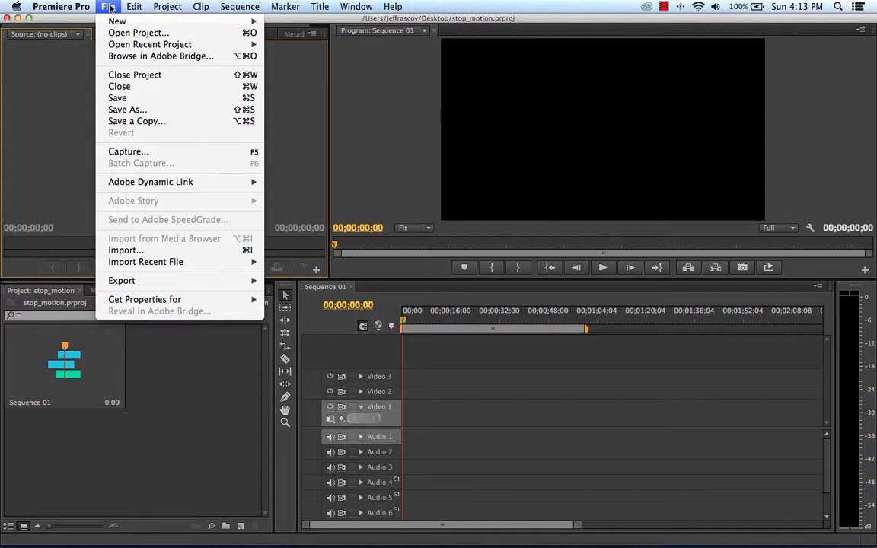
left_click(118, 250)
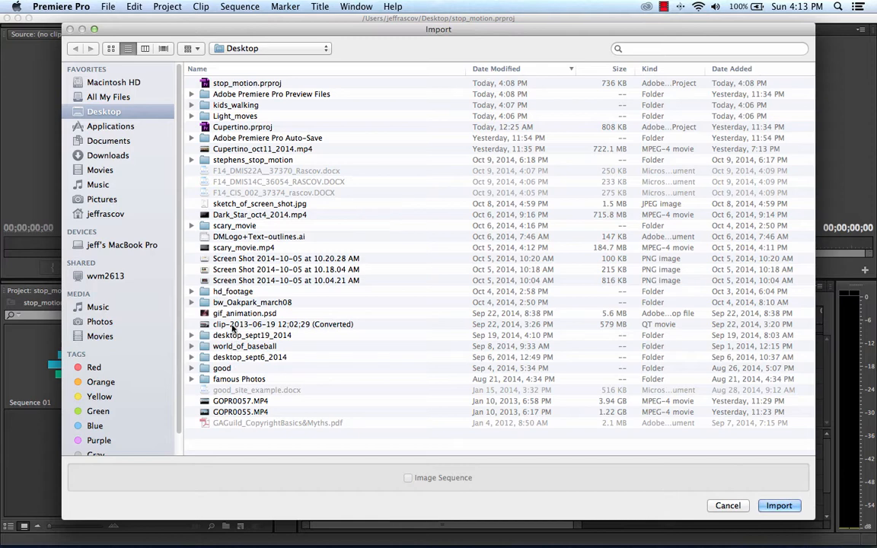
double_click(231, 160)
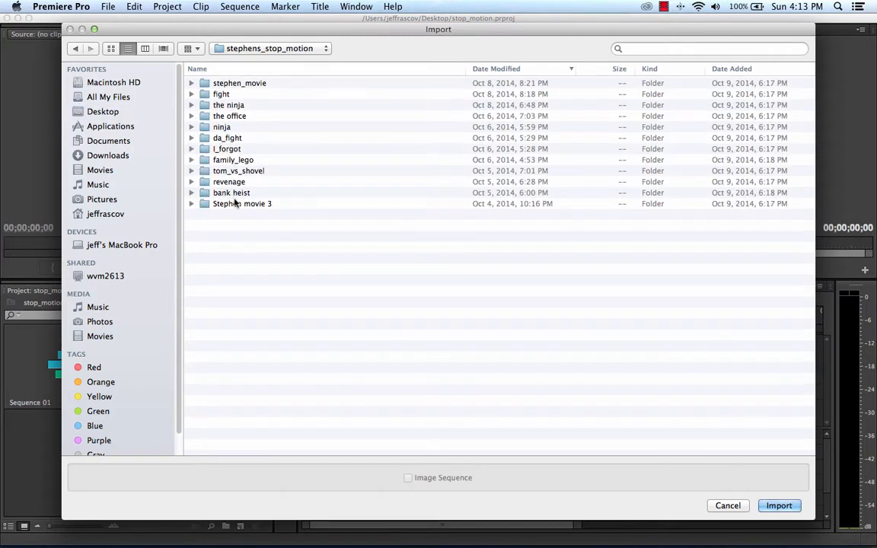
left_click(231, 183)
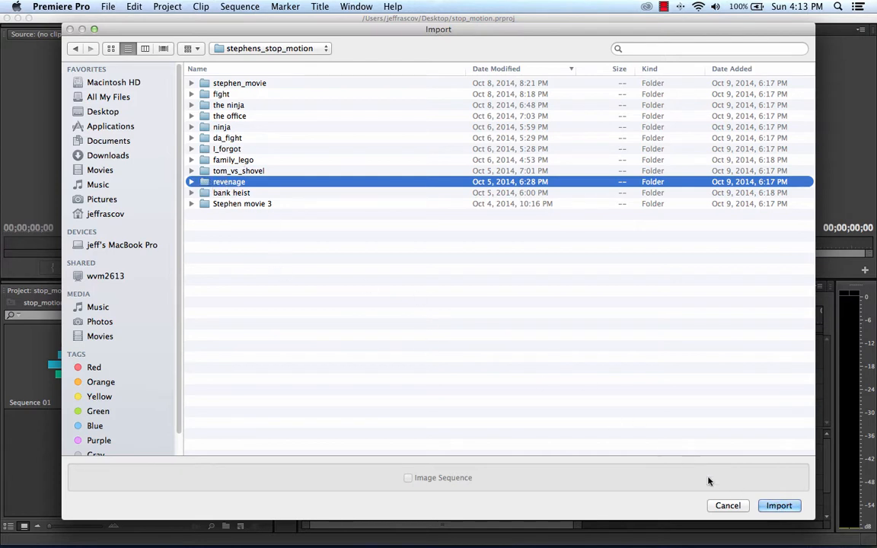
left_click(777, 506)
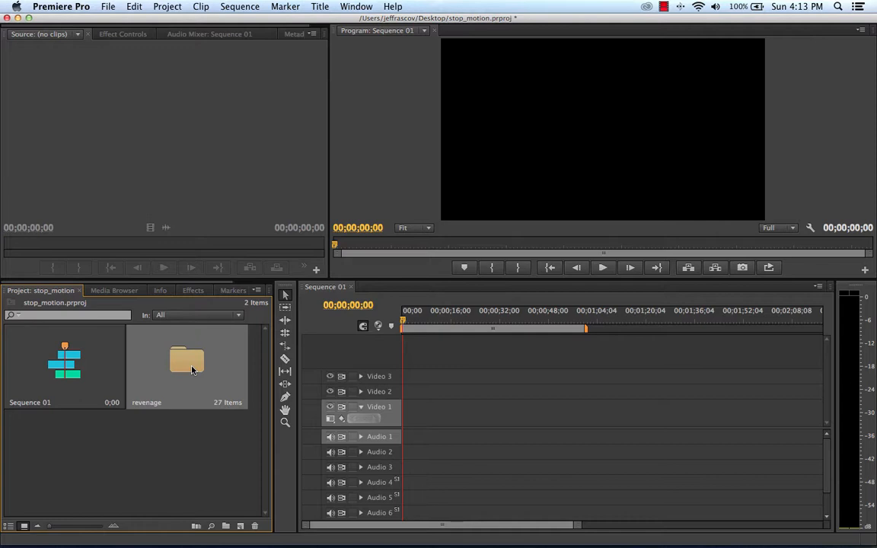
Place all stills of the revenage bin at the start of the Video 1 track in Sequence 01.
left_click_drag(192, 371, 419, 412)
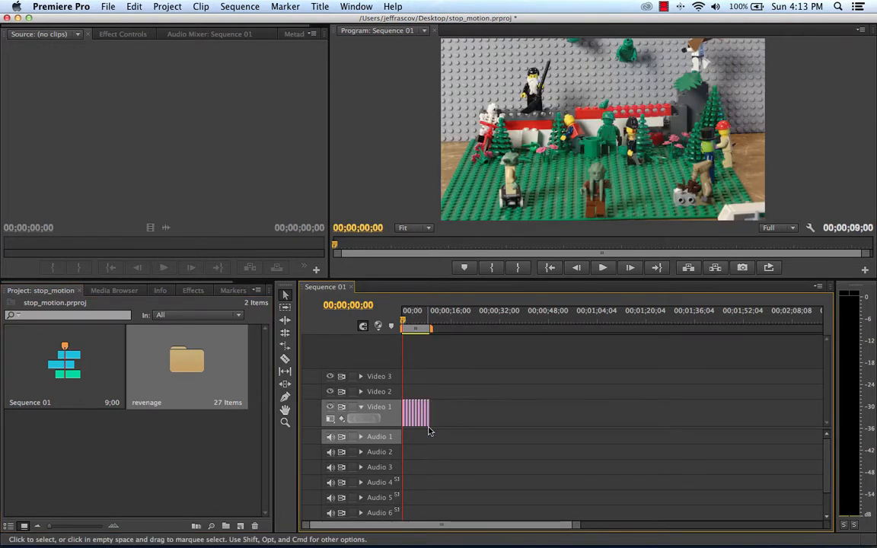
left_click_drag(573, 525, 493, 525)
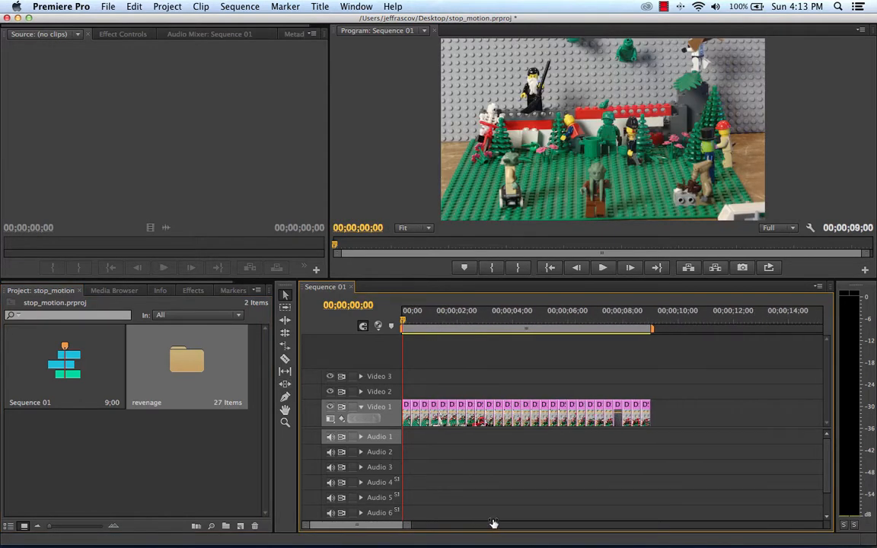
Look through the stills in the revenage bin, and play the sequence to check the animation's speed.
double_click(185, 360)
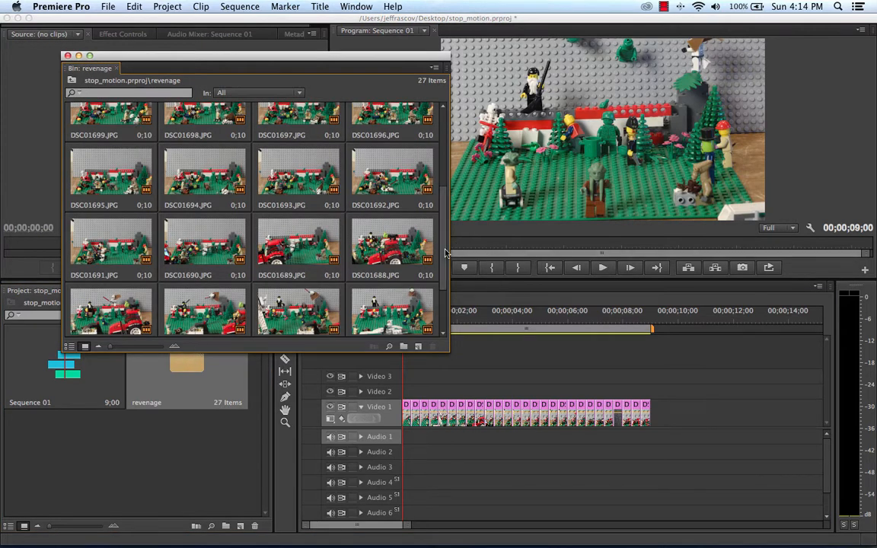
left_click_drag(446, 201, 448, 118)
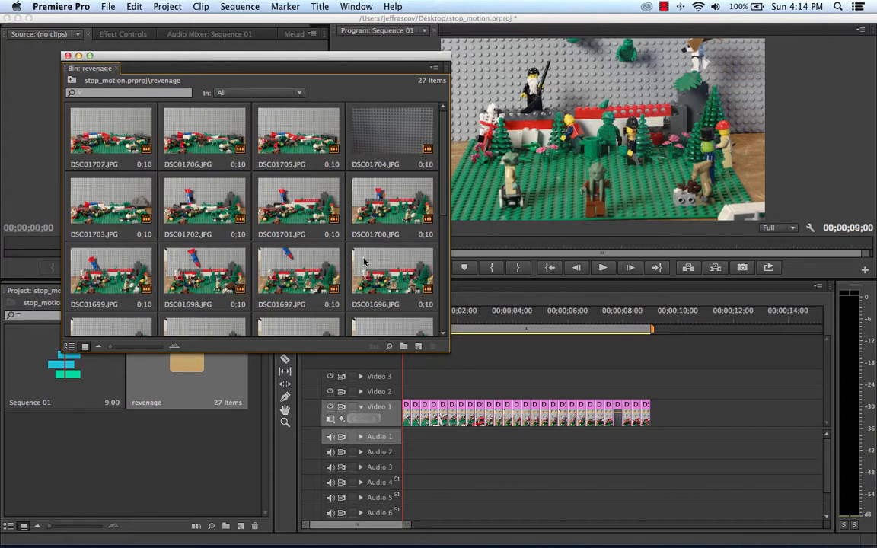
left_click(67, 56)
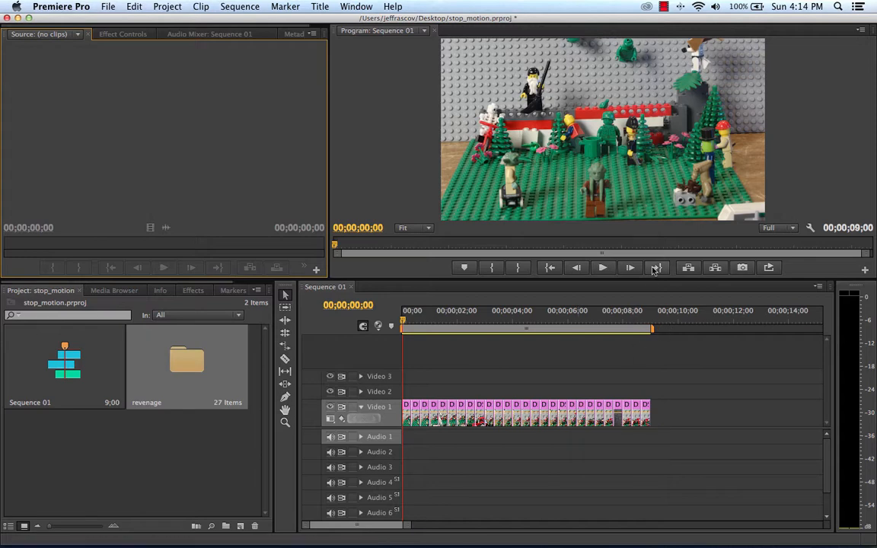
left_click(603, 268)
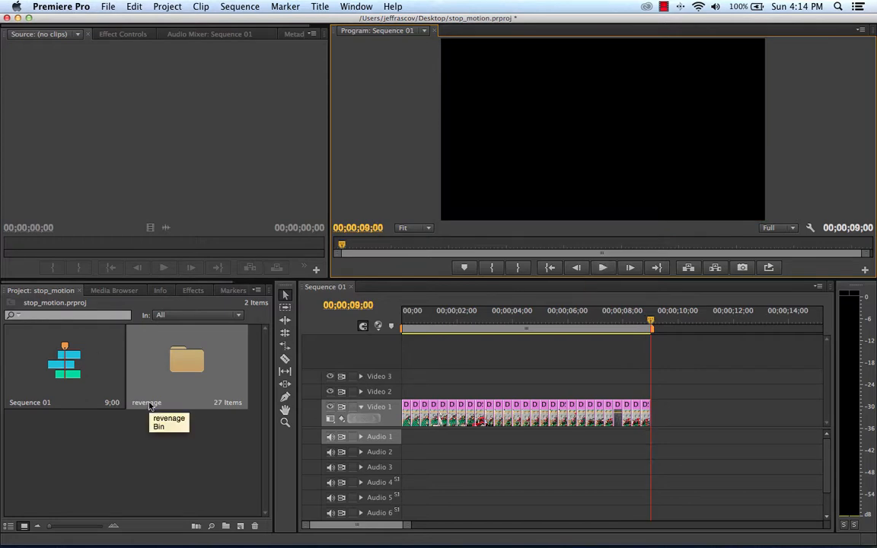
left_click_drag(619, 318, 621, 318)
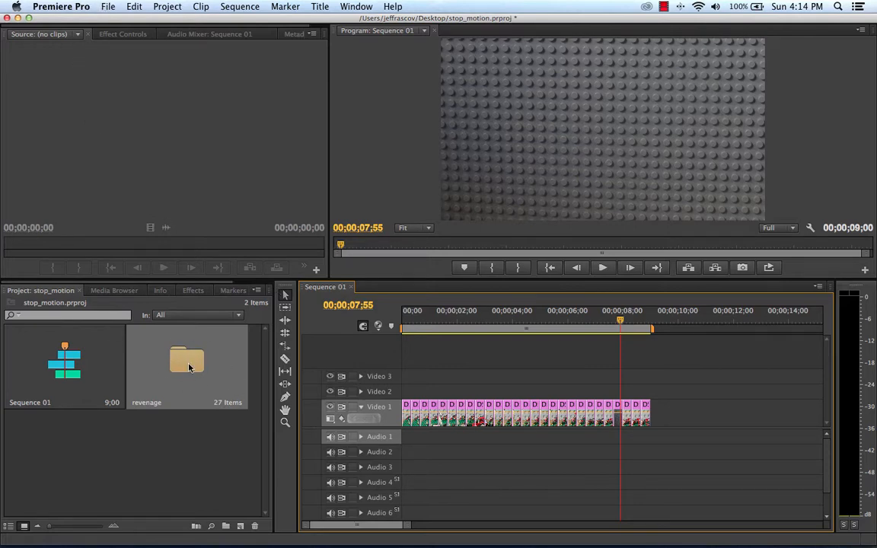
Change the Still Image Default Duration in the General preferences to 5 frames.
left_click(107, 6)
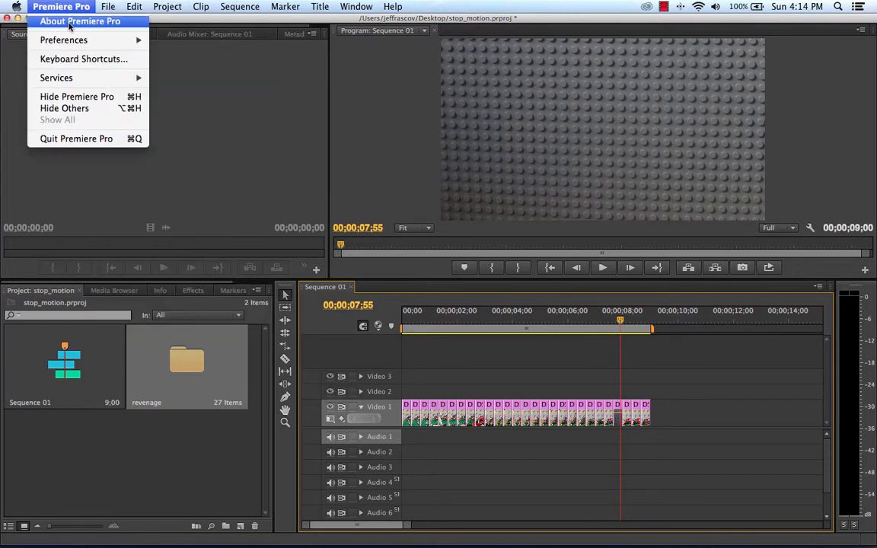
mouse_move(73, 40)
left_click(190, 39)
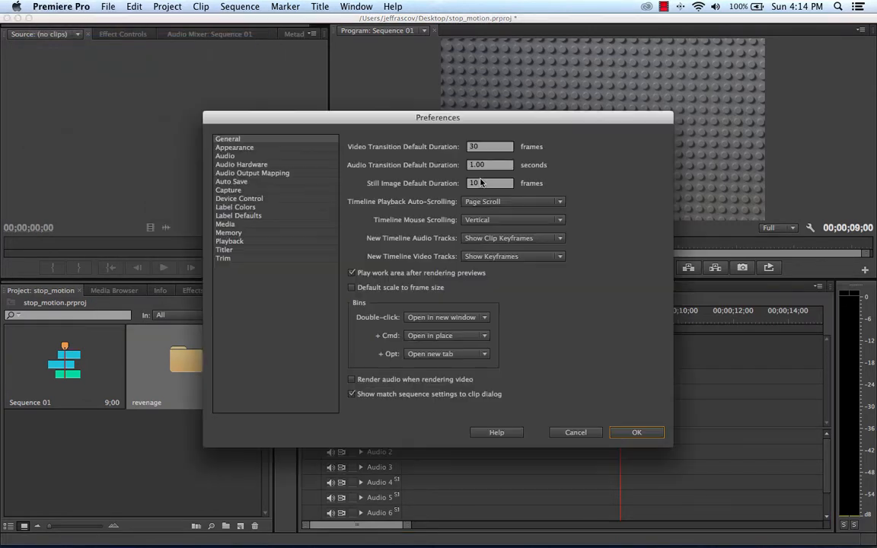
left_click(482, 185)
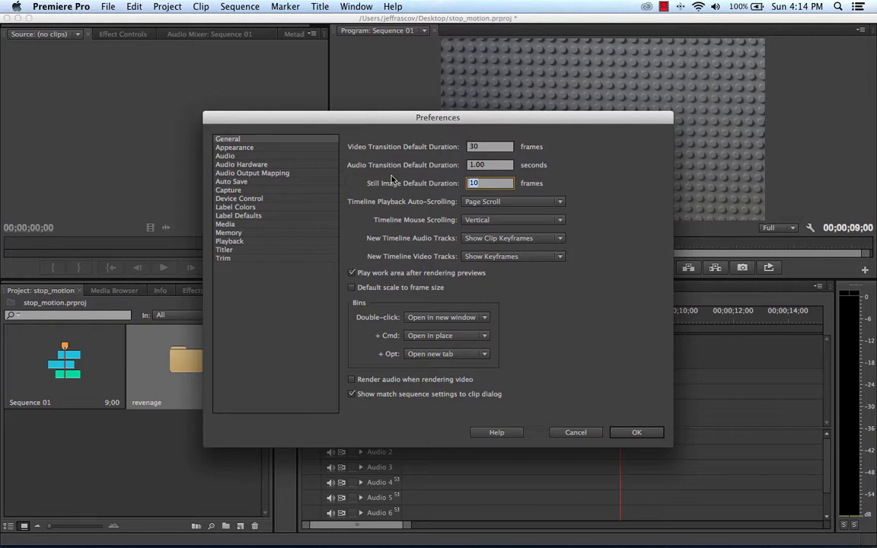
type("5")
left_click(629, 432)
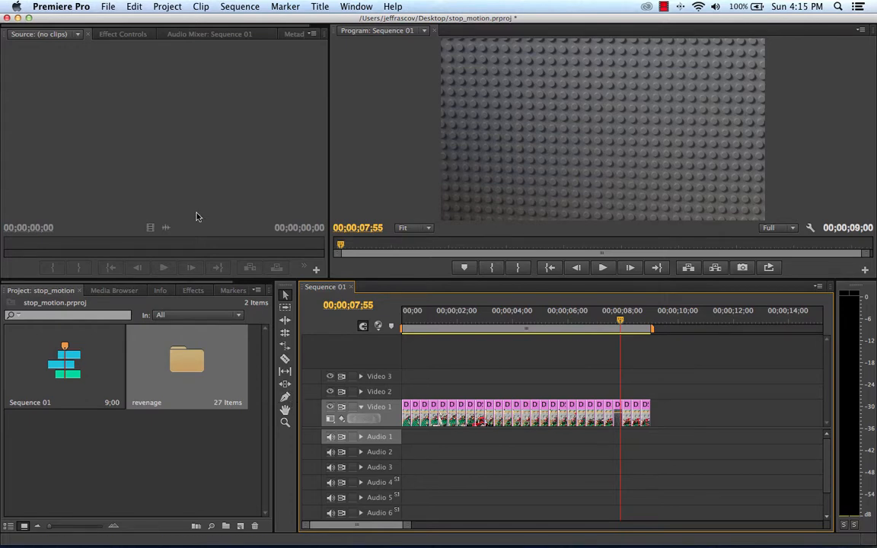
Import the revenage folder again as a second bin using the new still duration.
left_click(110, 7)
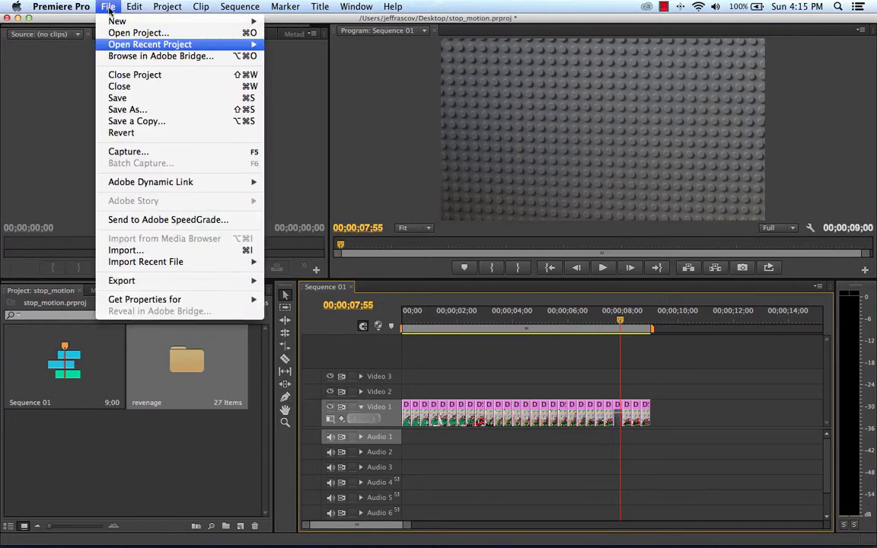
left_click(159, 251)
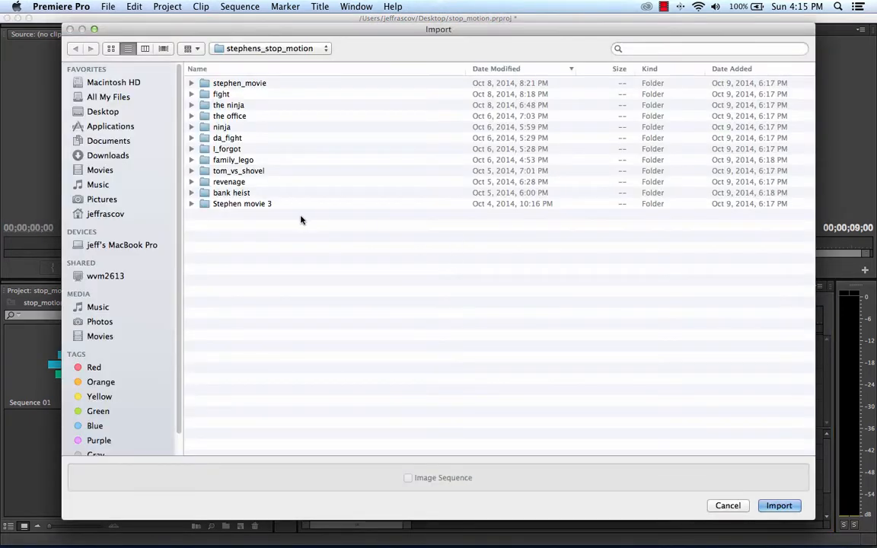
left_click(230, 181)
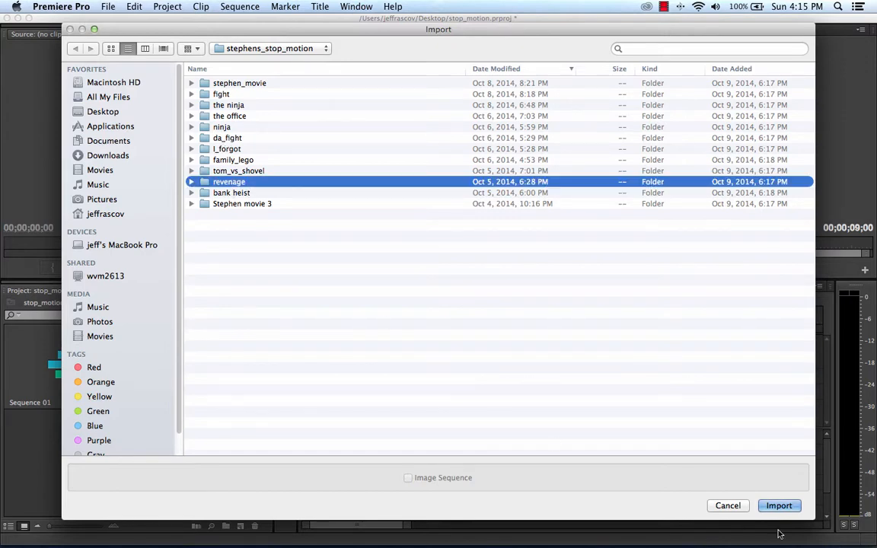
left_click(778, 506)
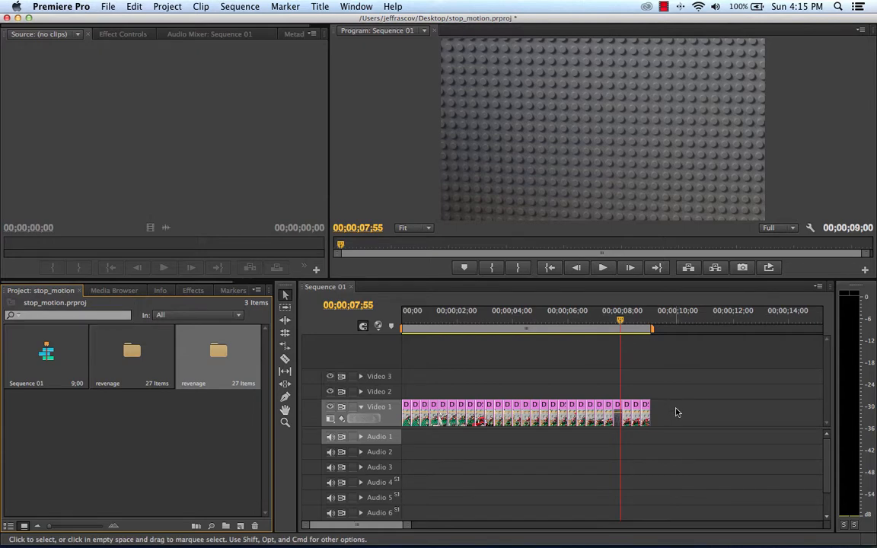
Delete all the still clips from the Video 1 track of Sequence 01.
left_click_drag(676, 409, 402, 399)
key("Delete")
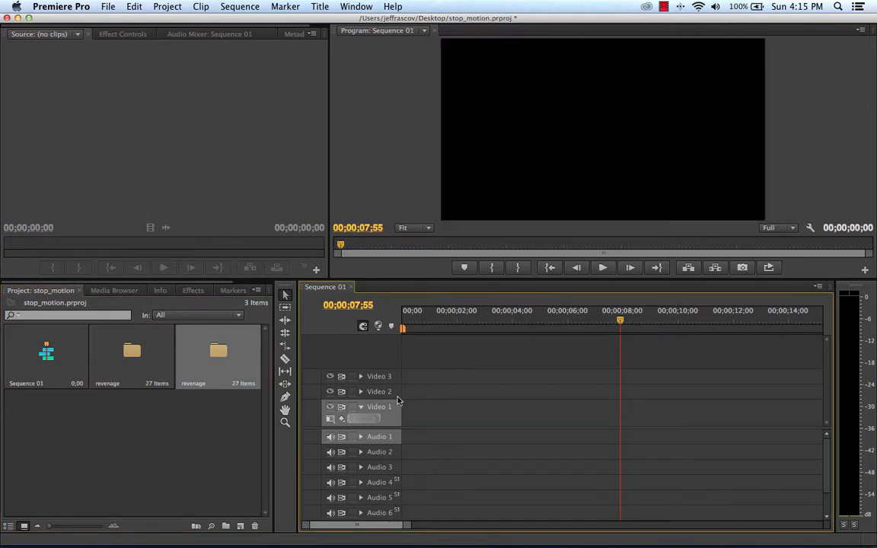
Place the newly imported revenage bin's stills at the start of Video 1 in Sequence 01 and play the animation.
left_click_drag(208, 367, 389, 421)
left_click_drag(404, 526, 444, 527)
key("Up")
key("Up")
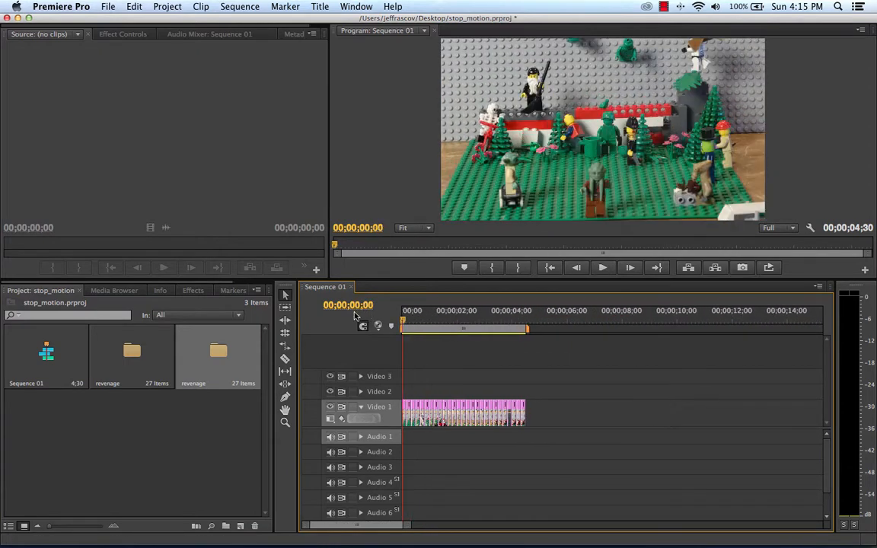
key("space")
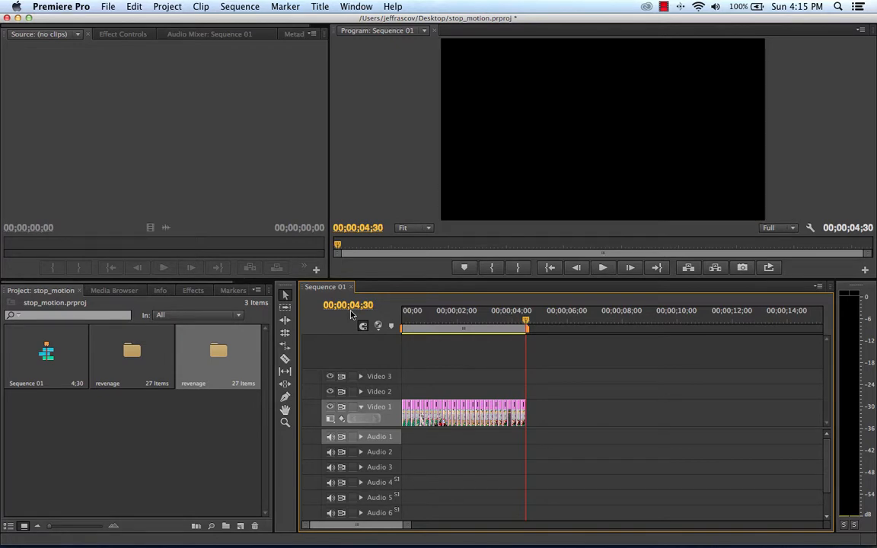
left_click_drag(525, 322, 449, 323)
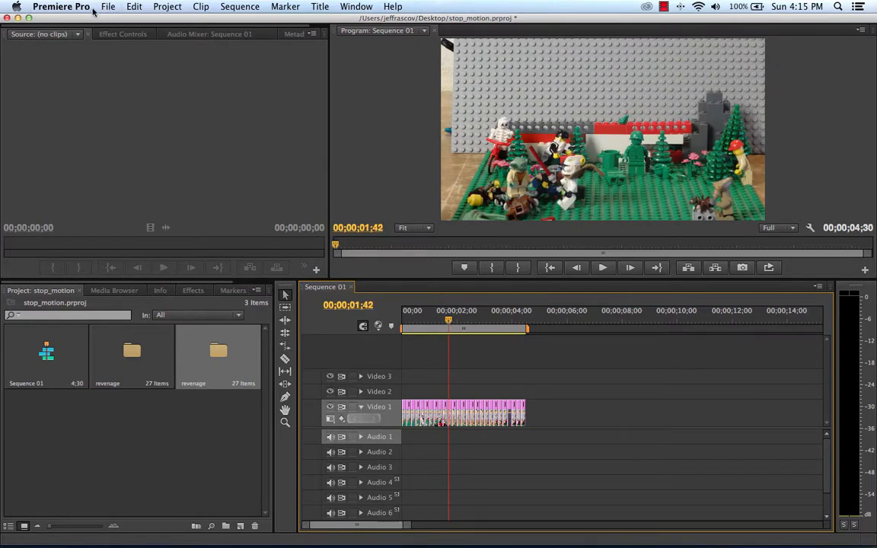
Clear all the revenage stills from the Video 1 track of Sequence 01.
left_click_drag(559, 416, 375, 408)
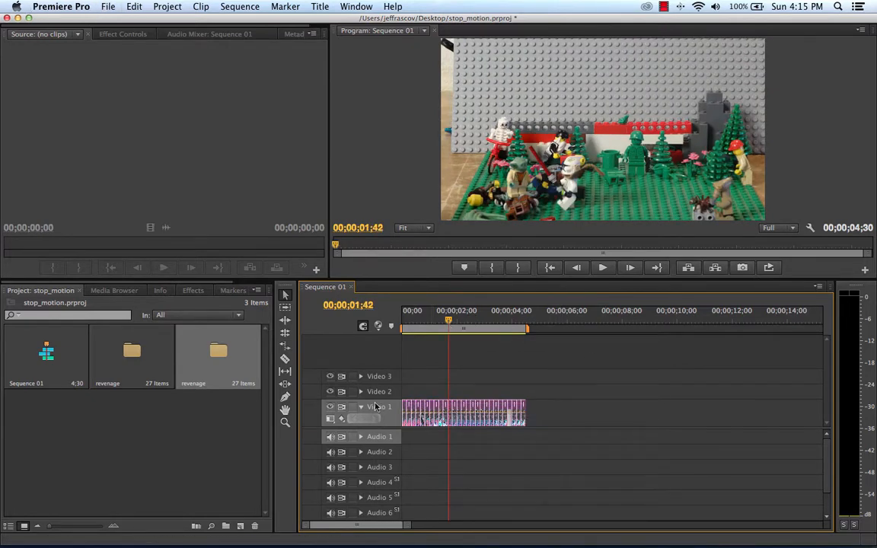
key("Delete")
left_click(214, 409)
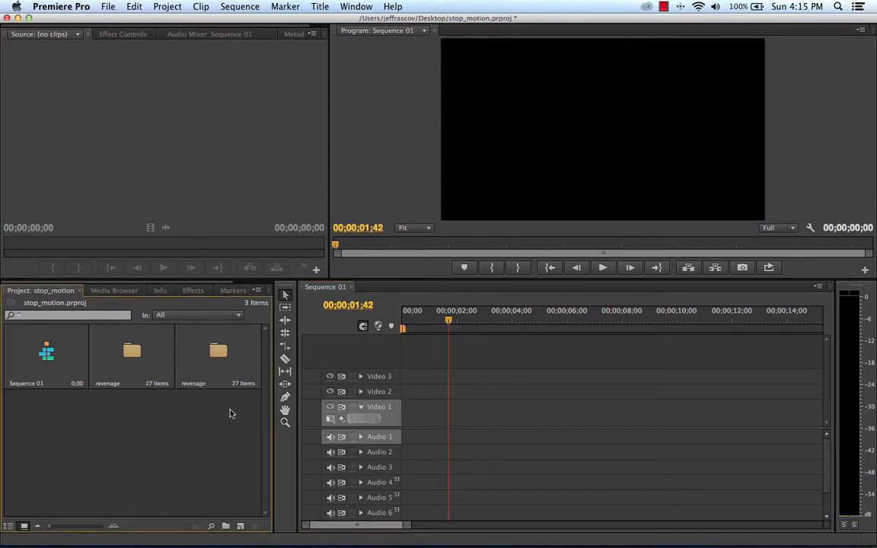
Import the Light_moves folder from the Desktop into the project.
left_click(111, 6)
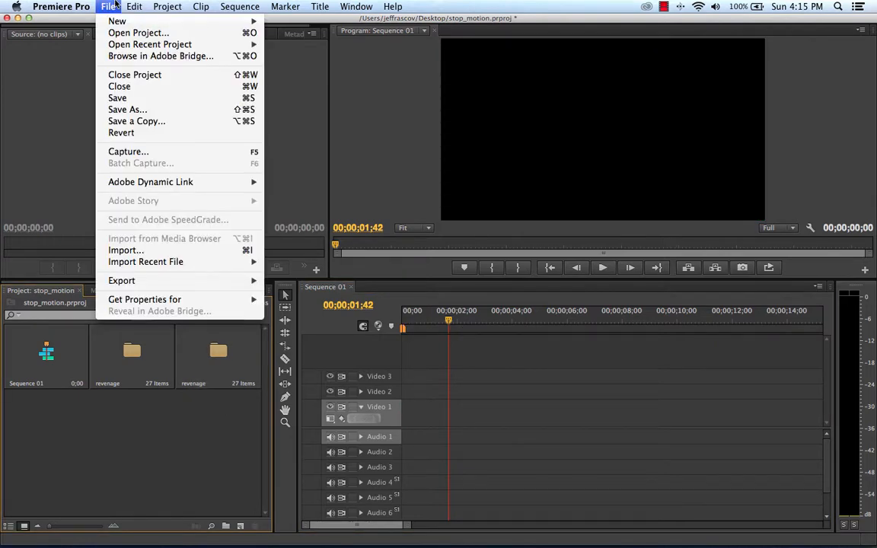
left_click(126, 249)
left_click(270, 48)
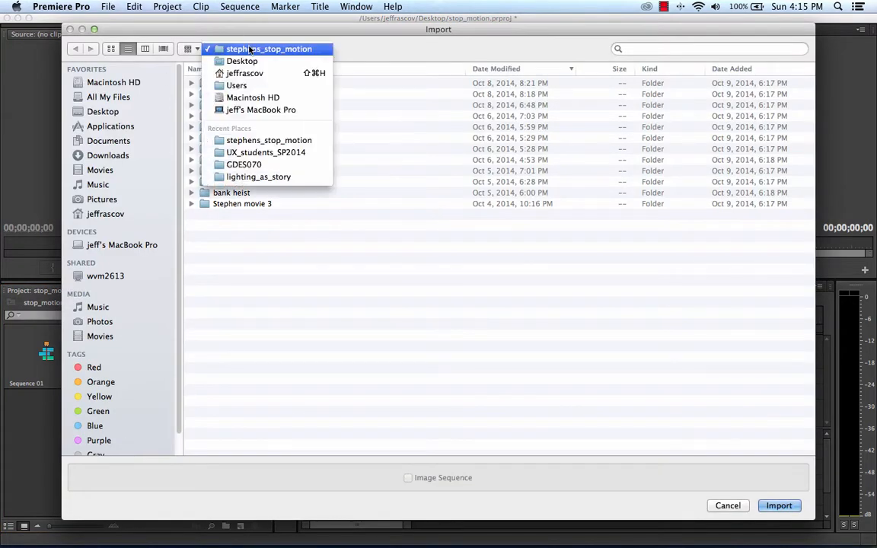
left_click(245, 62)
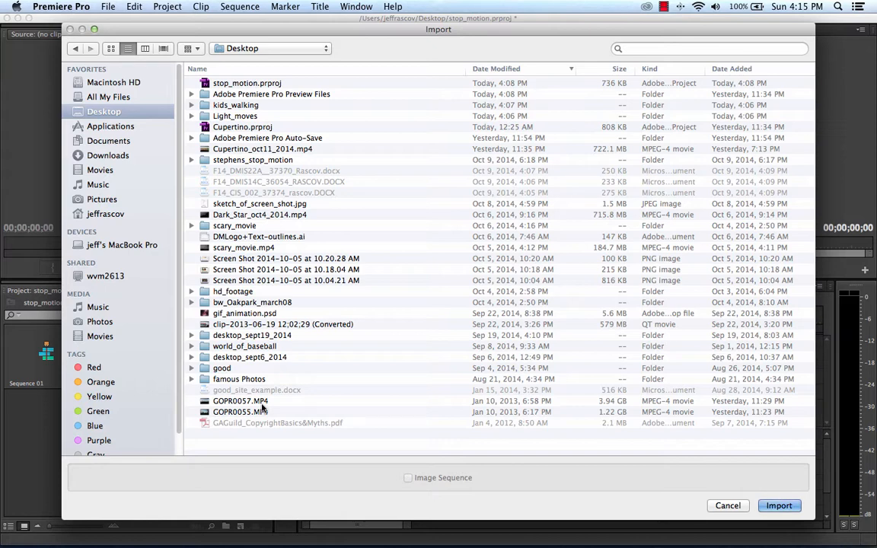
left_click(229, 116)
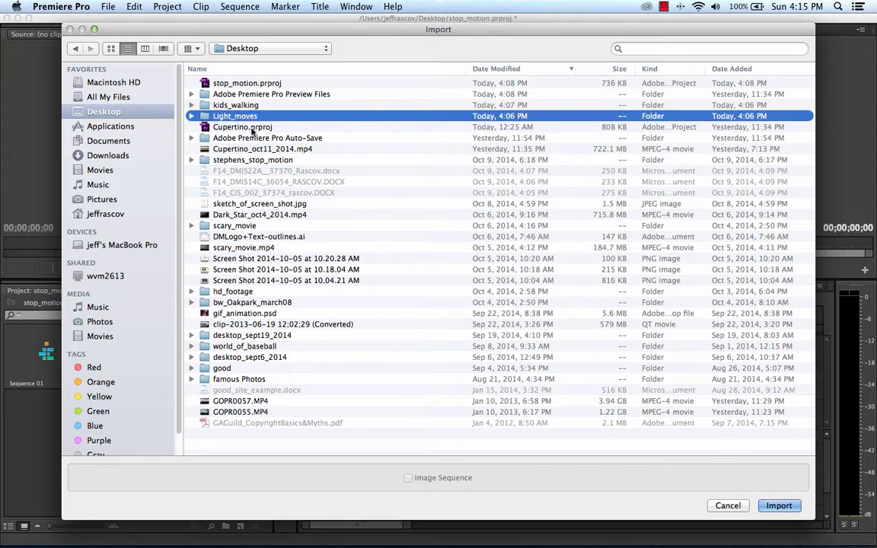
left_click(785, 506)
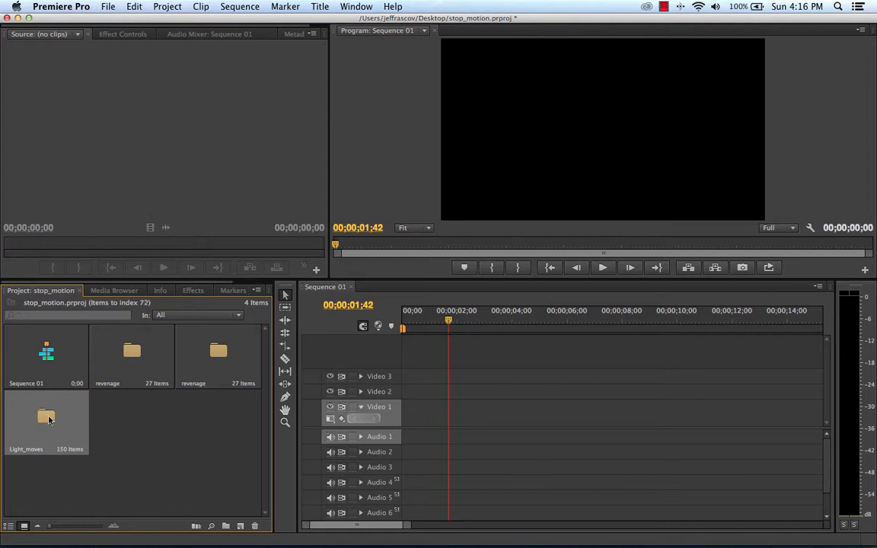
Place the Light_moves stills at the start of Video 1 in Sequence 01 and play the time-lapse from the beginning.
left_click_drag(48, 419, 408, 413)
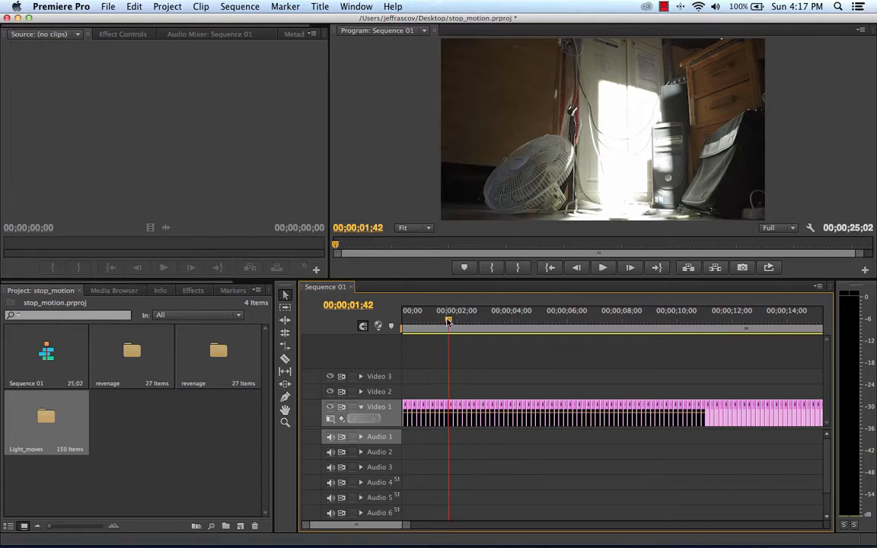
left_click_drag(449, 320, 386, 320)
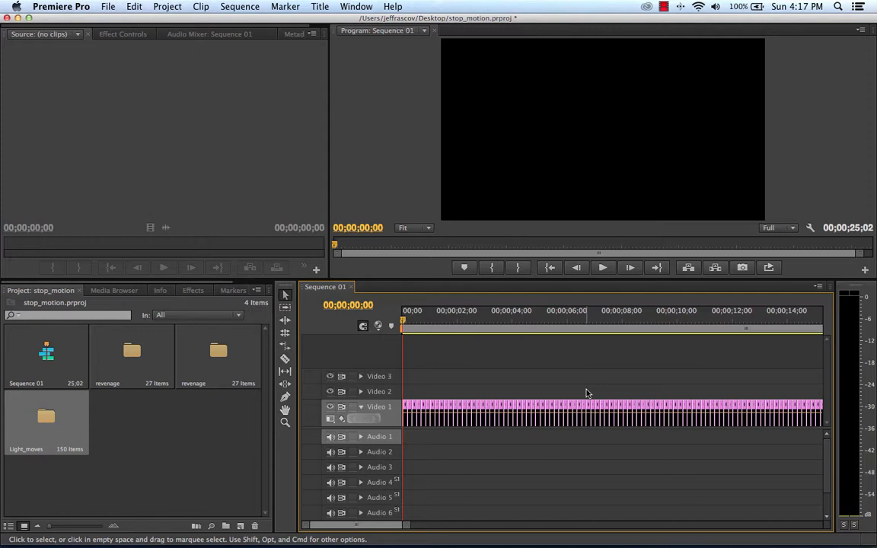
left_click(604, 272)
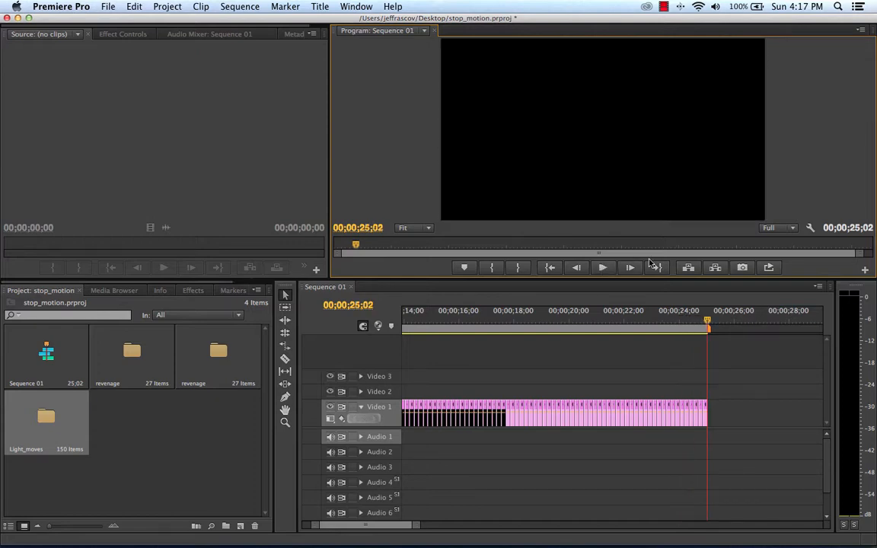
left_click_drag(649, 316, 377, 335)
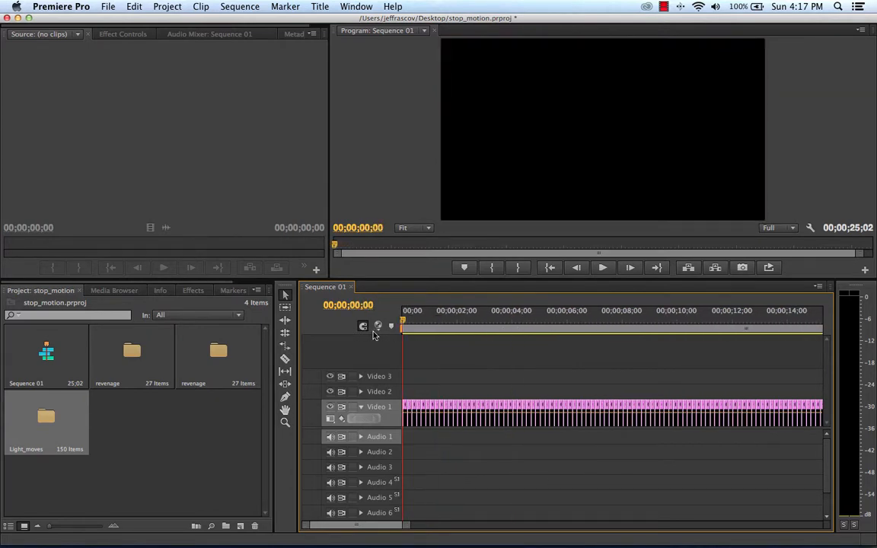
key("space")
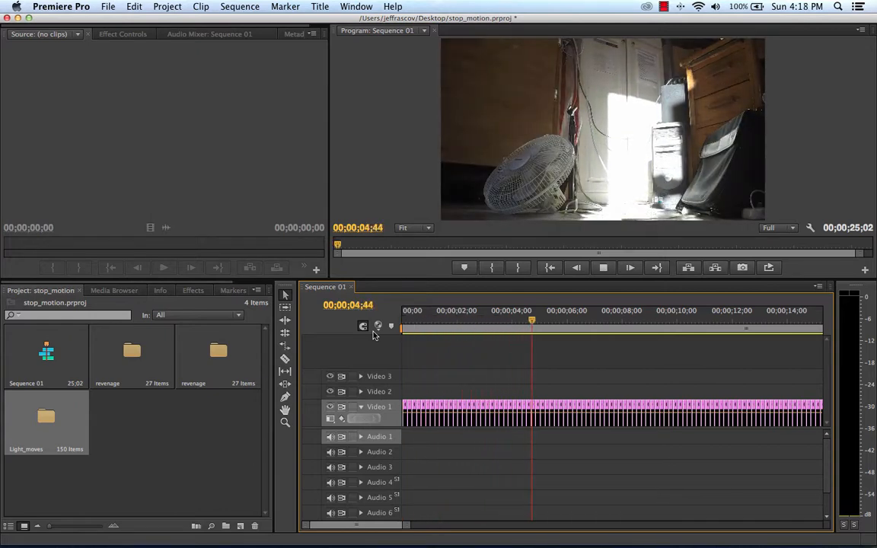
key("space")
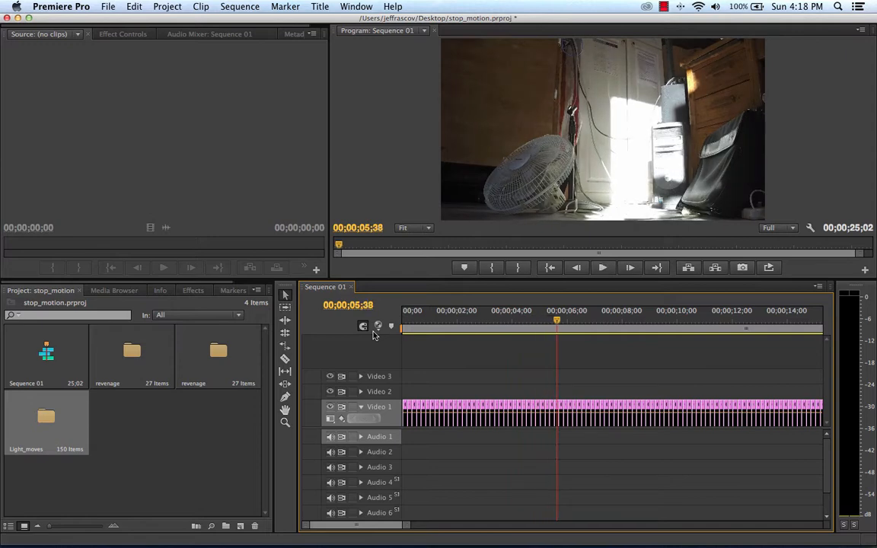
left_click(170, 411)
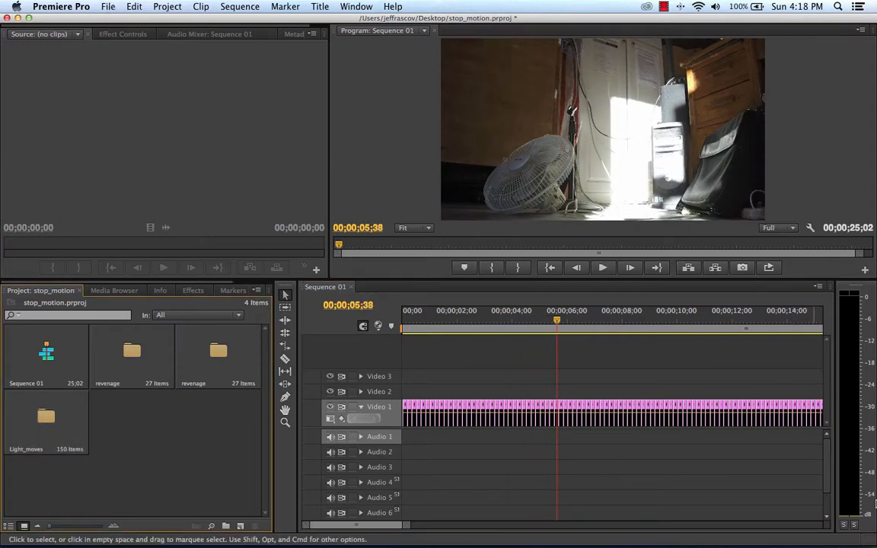
mouse_move(395, 537)
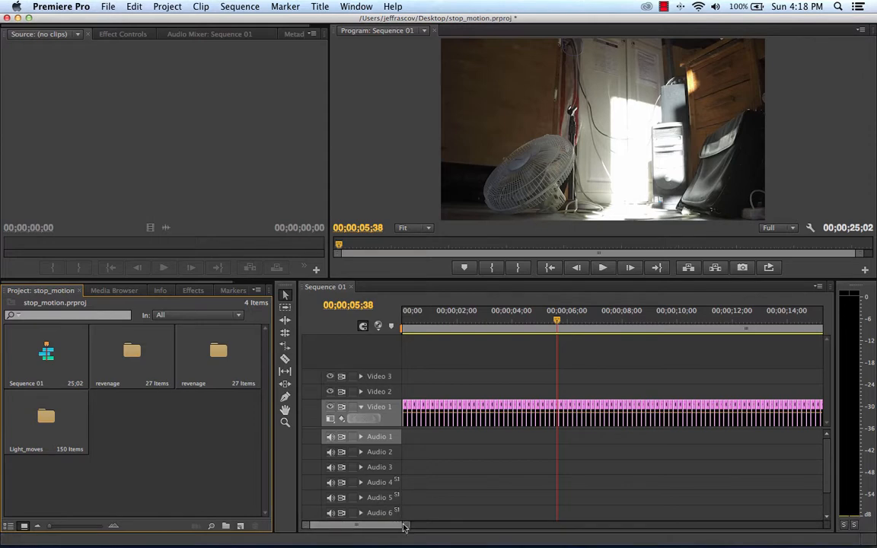
left_click_drag(386, 526, 465, 527)
left_click_drag(682, 397, 402, 409)
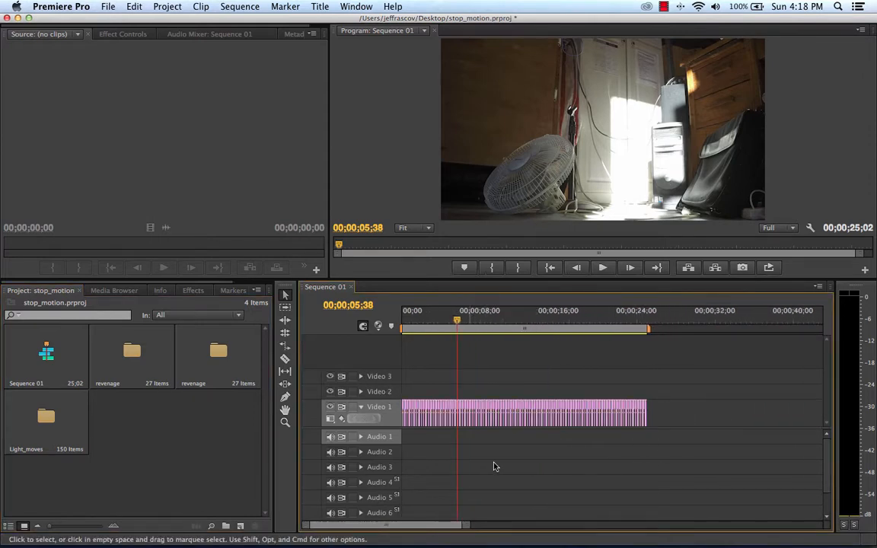
Import the kids_walking folder from the Desktop into the project.
left_click(111, 6)
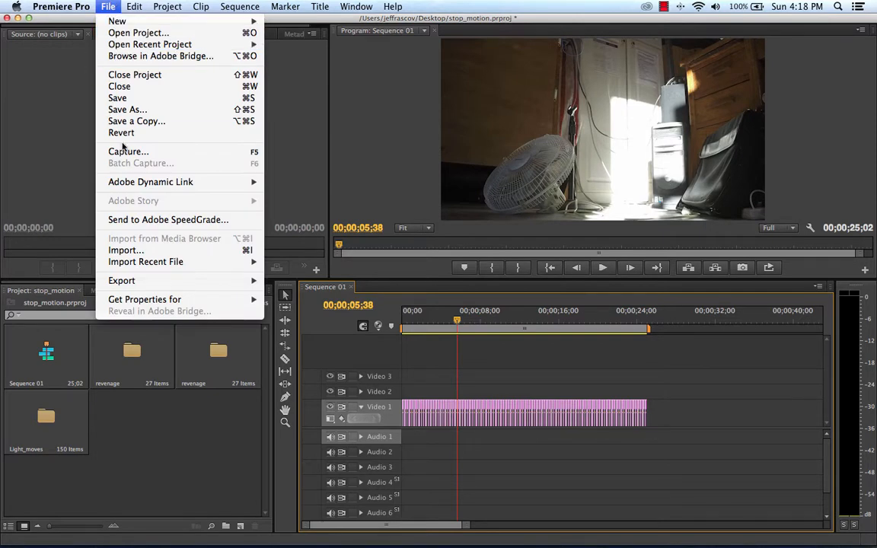
left_click(173, 252)
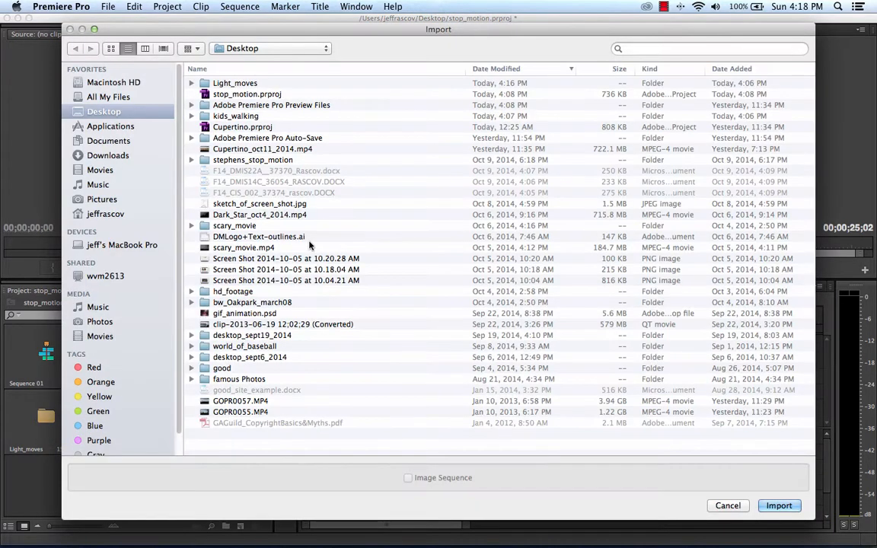
left_click(251, 119)
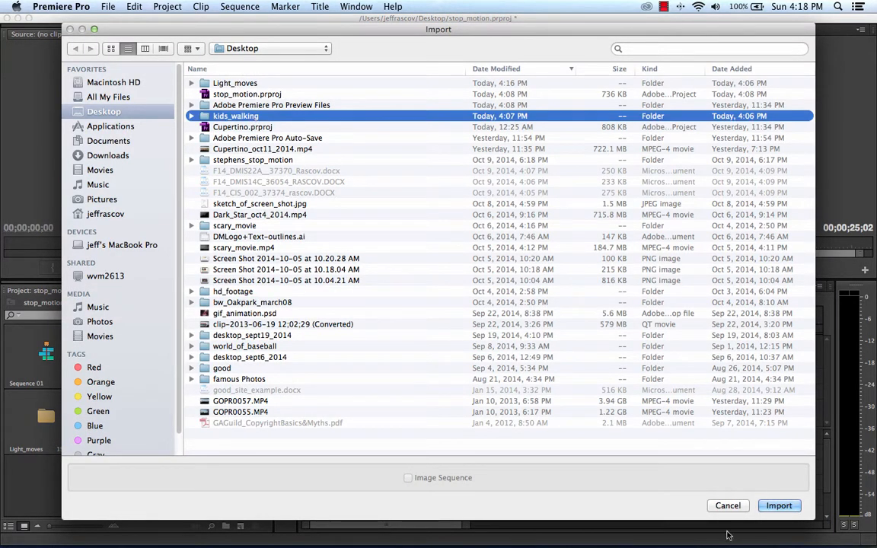
key("Return")
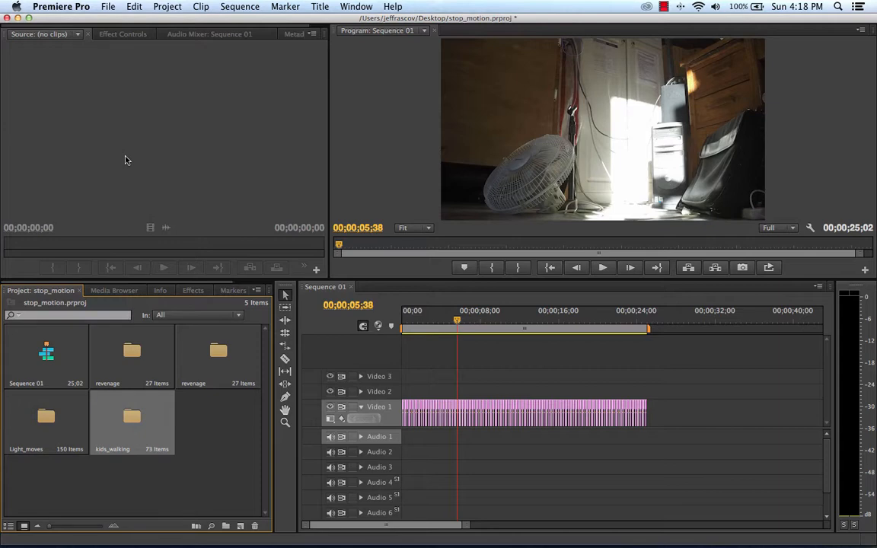
Create Sequence 02 with the AVCHD 1080p60 preset and place the kids_walking stills at the start of its Video 1 track.
left_click(108, 6)
mouse_move(152, 20)
left_click(294, 35)
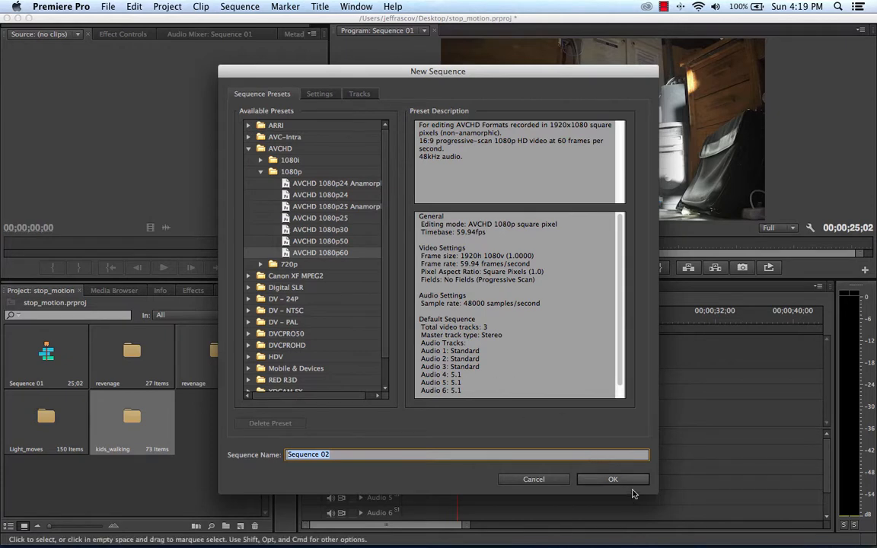
left_click(614, 481)
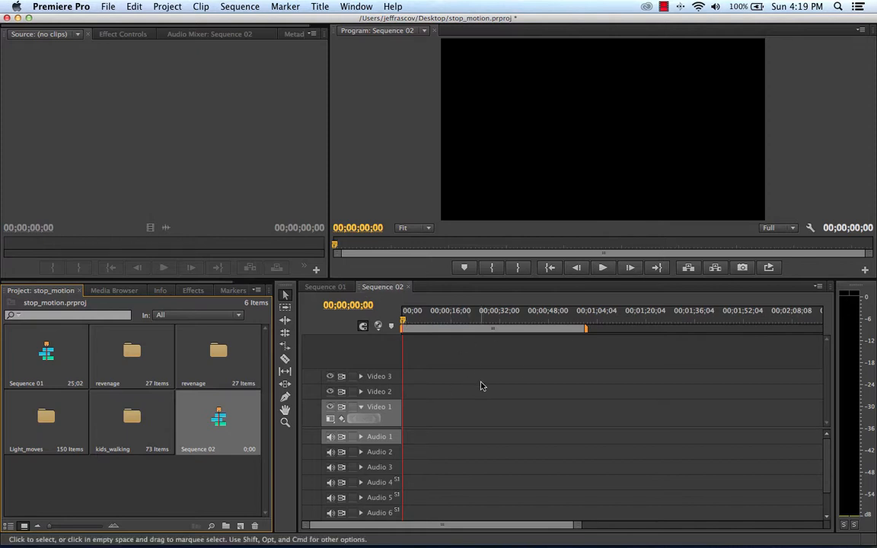
left_click_drag(133, 416, 418, 428)
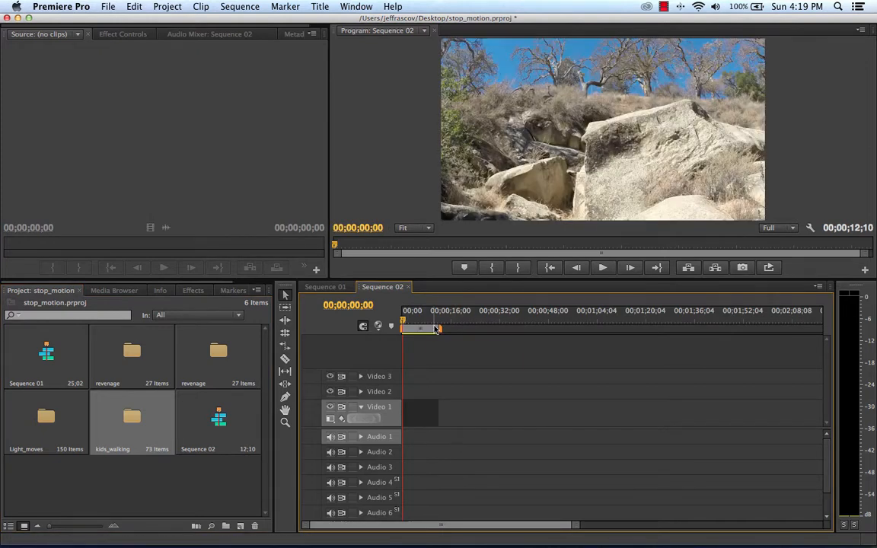
left_click_drag(578, 529, 507, 523)
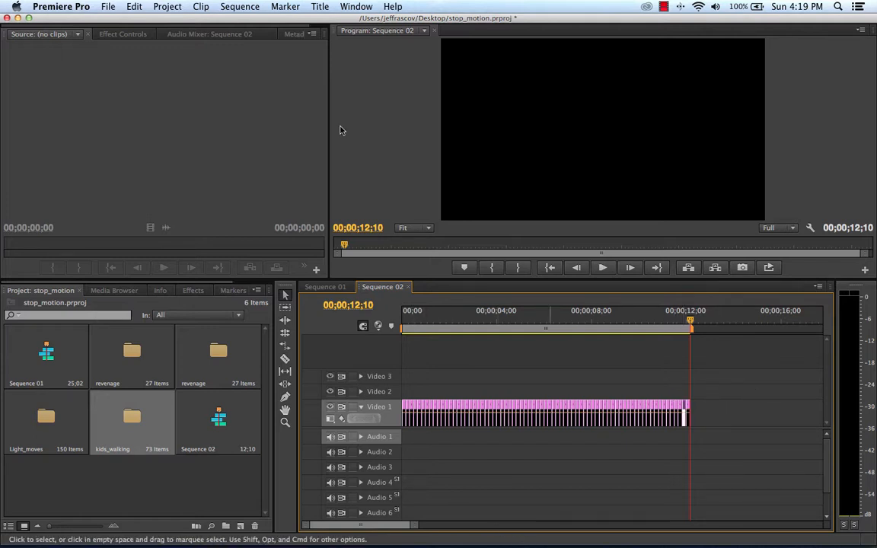
left_click(158, 6)
mouse_move(202, 6)
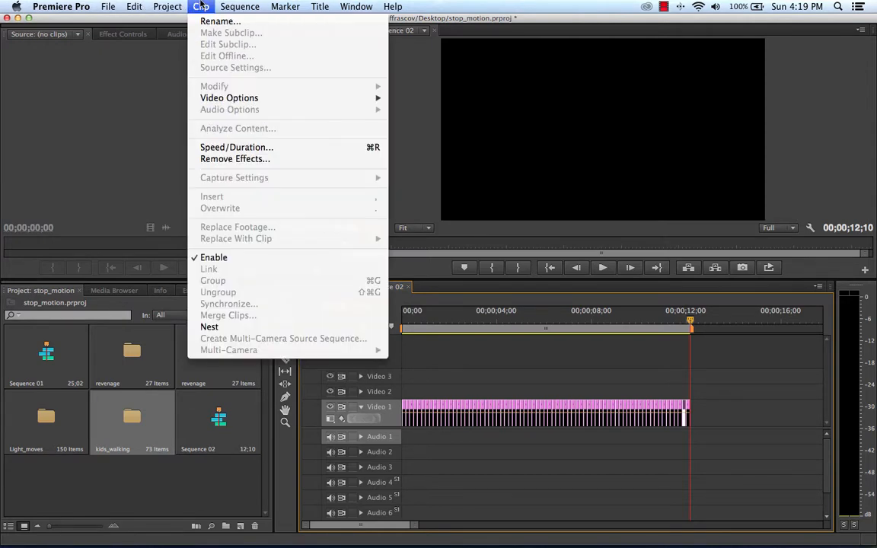
mouse_move(231, 101)
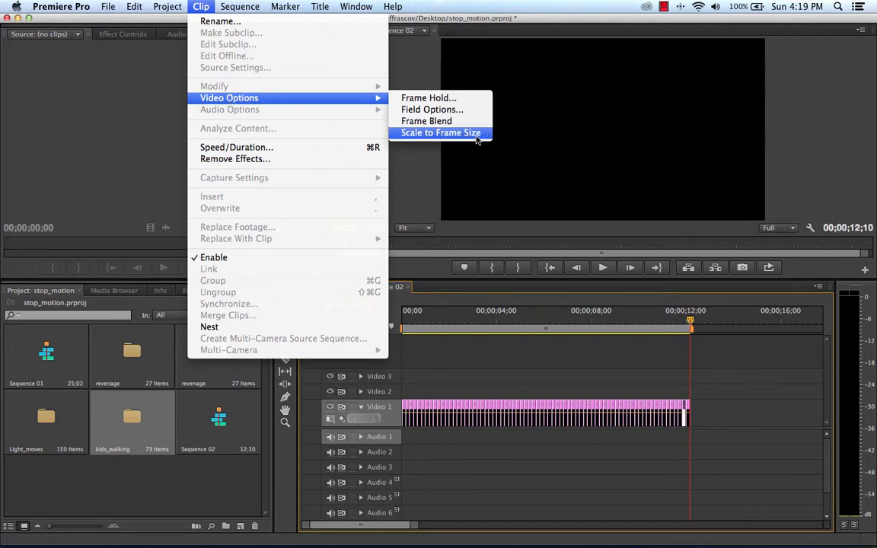
left_click(772, 396)
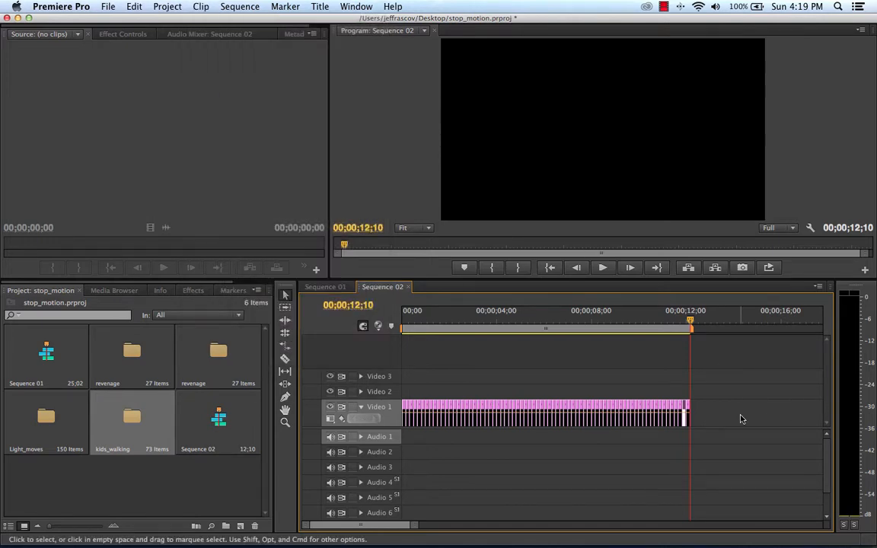
Apply Scale to Frame Size to all the kids_walking stills on Video 1 of Sequence 02, and check that the option is enabled.
left_click_drag(716, 411, 383, 389)
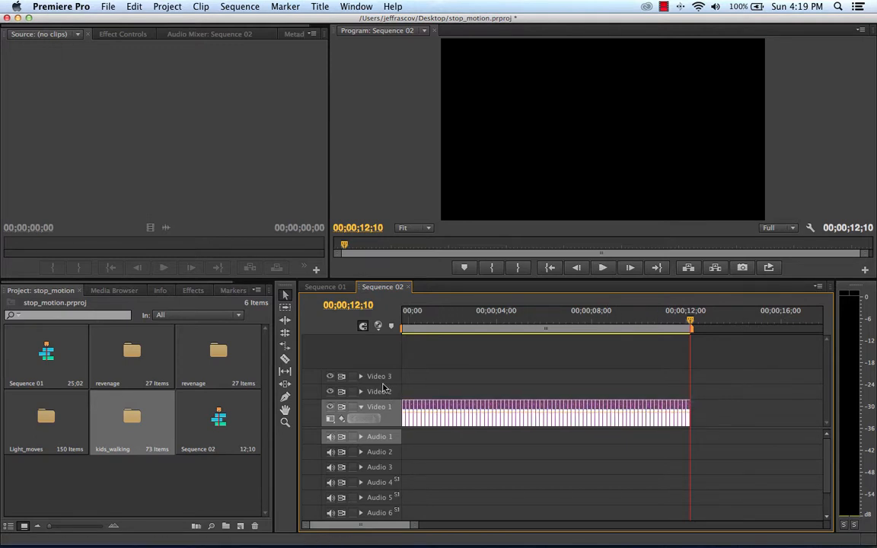
left_click(197, 6)
mouse_move(216, 99)
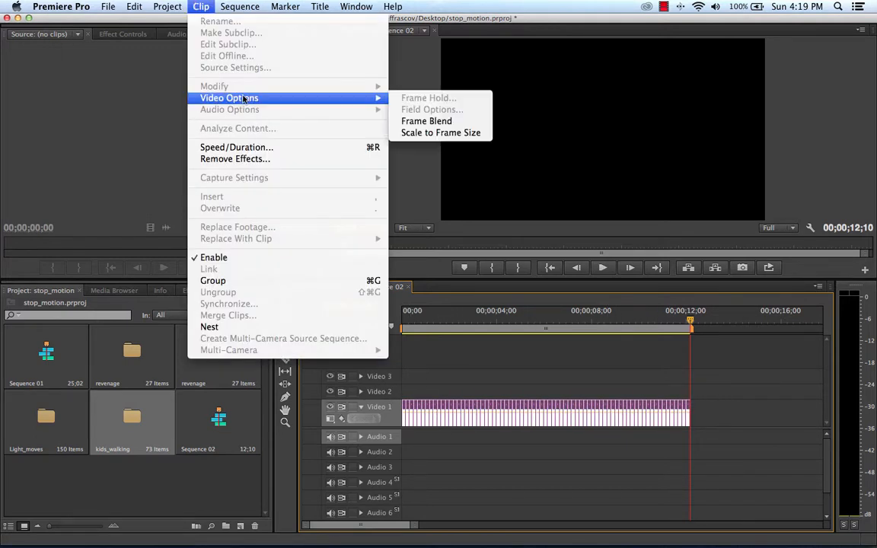
left_click(459, 134)
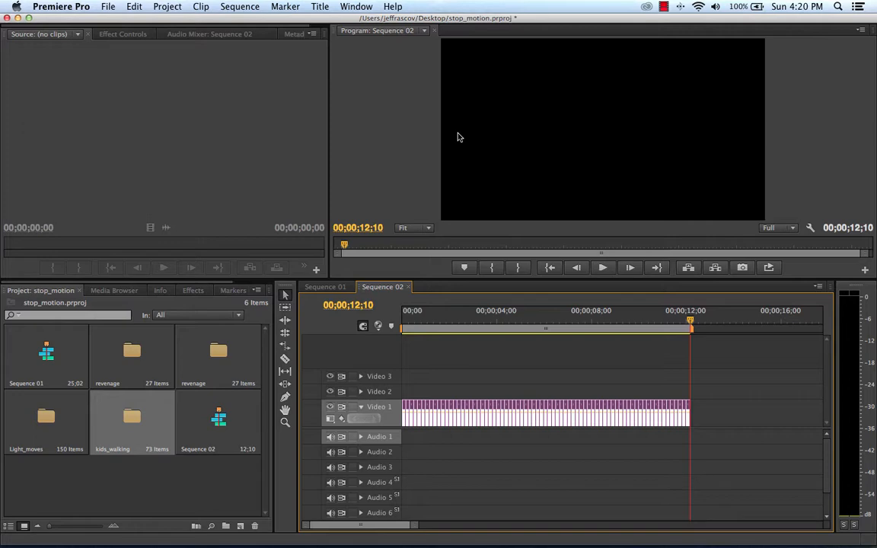
left_click(202, 6)
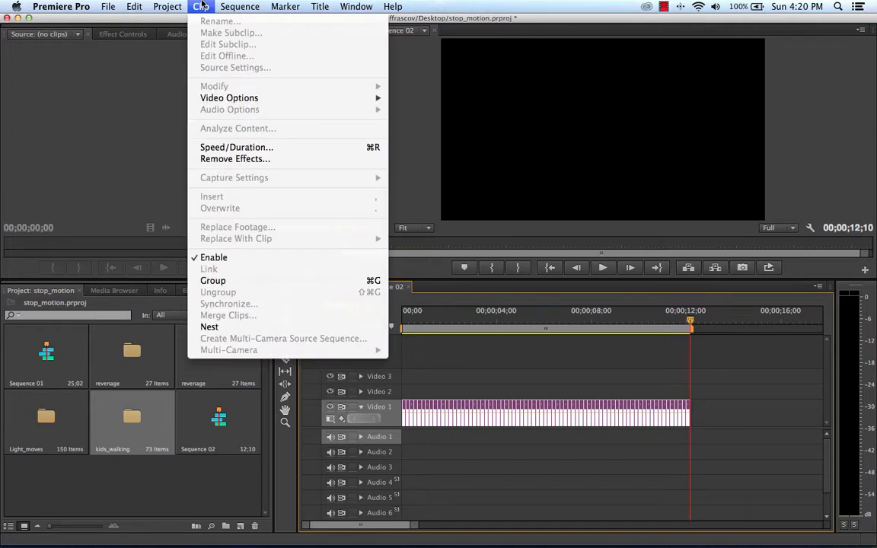
mouse_move(229, 98)
left_click(755, 428)
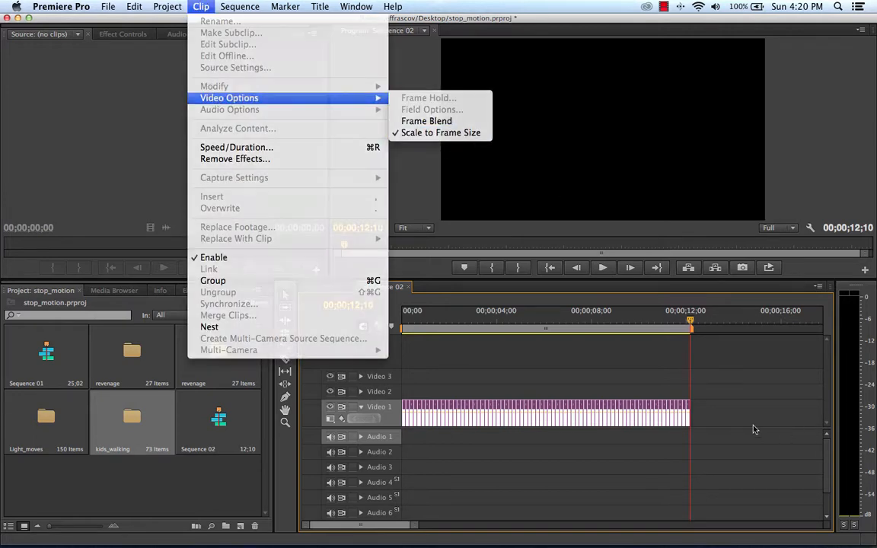
Play the kids_walking animation in Sequence 02 from the beginning, and scrub back through its opening frames.
left_click_drag(692, 321, 635, 321)
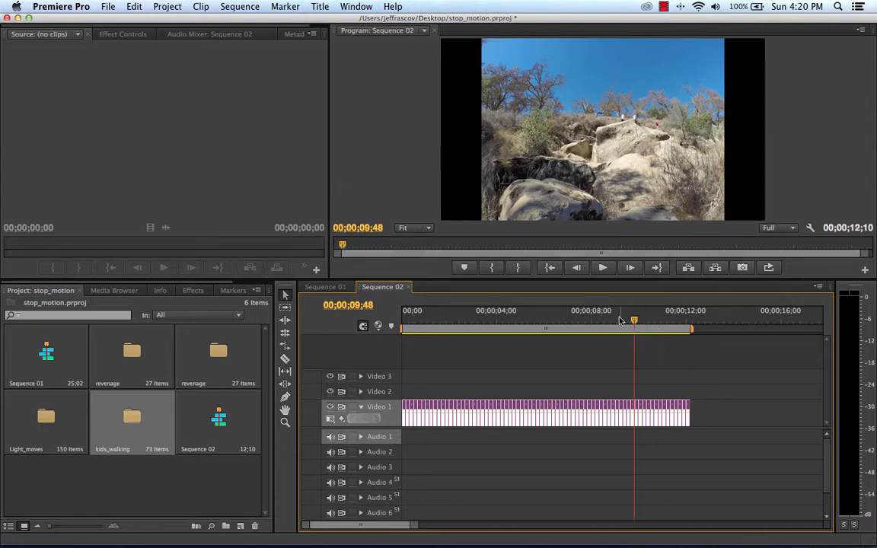
left_click_drag(633, 321, 348, 328)
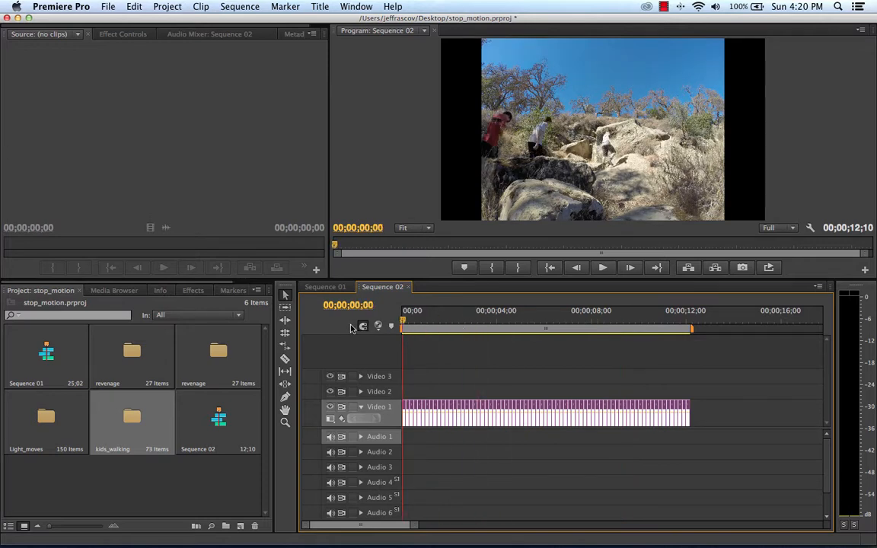
key("space")
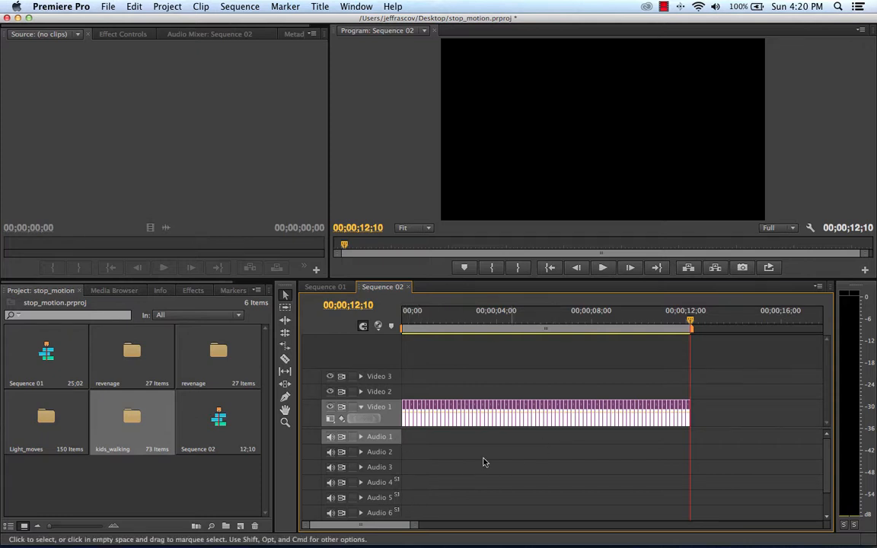
left_click_drag(691, 323, 481, 323)
left_click_drag(436, 320, 415, 320)
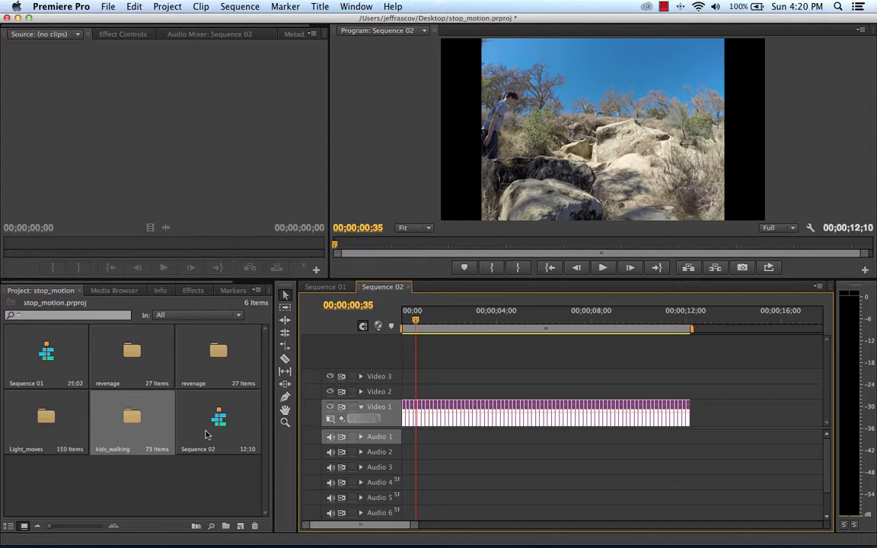
Apply Scale to Frame Size to all the Light_moves stills on Video 1 of Sequence 01.
left_click(329, 287)
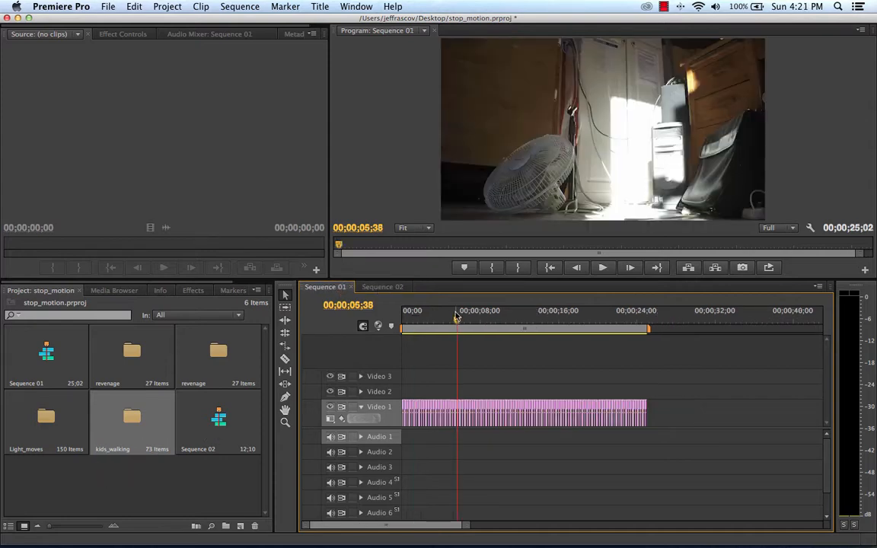
left_click_drag(454, 323, 388, 328)
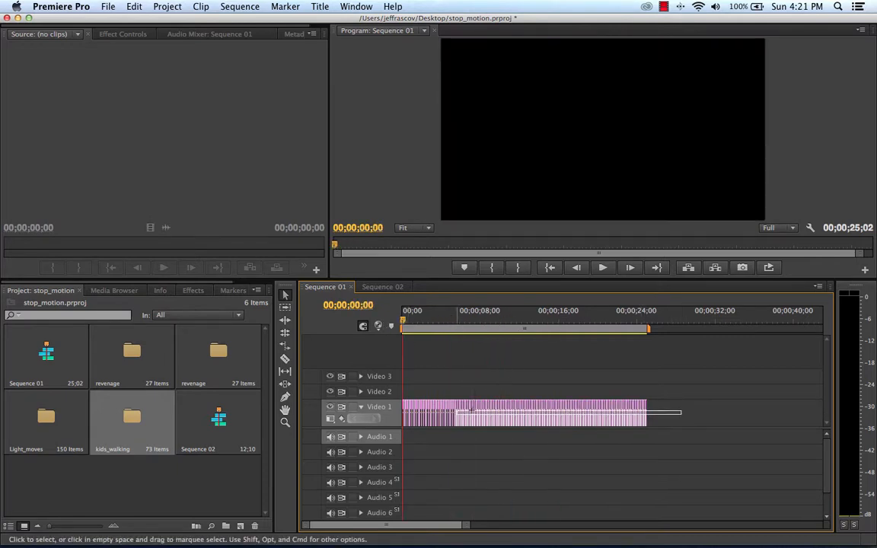
left_click(201, 6)
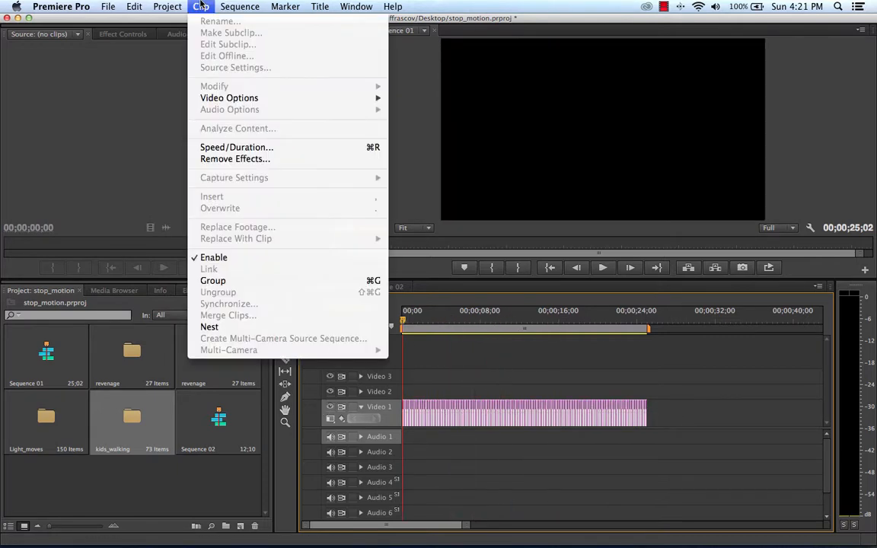
mouse_move(374, 98)
left_click(416, 135)
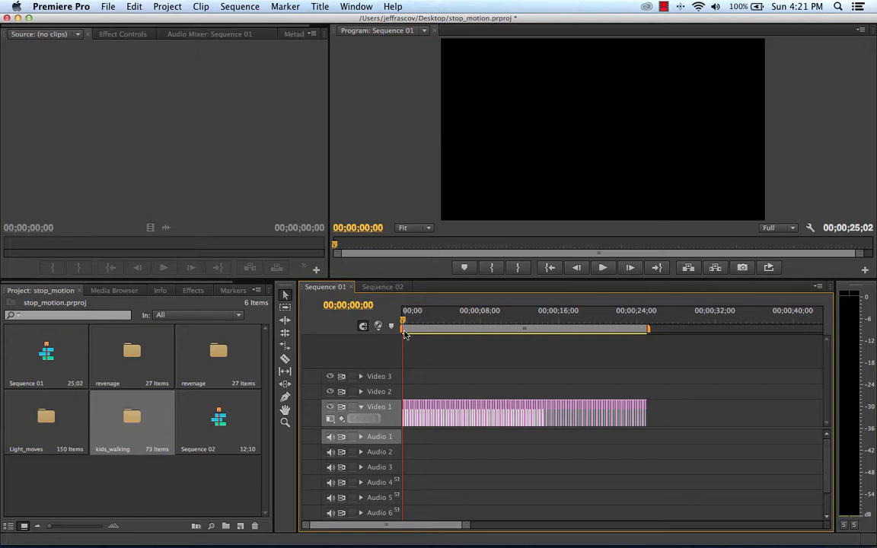
Play the scaled Light_moves time-lapse in Sequence 01 from the start and stop it about 16 seconds in.
left_click_drag(403, 327, 387, 308)
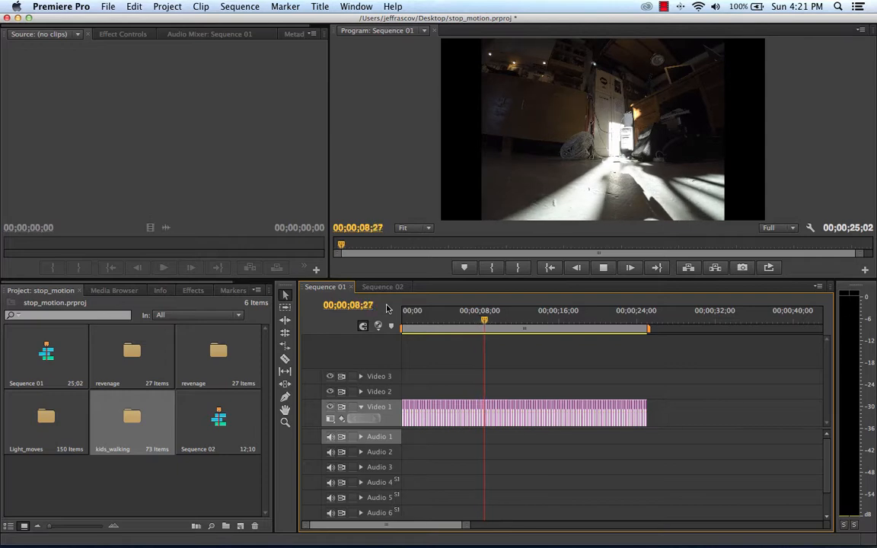
left_click(604, 269)
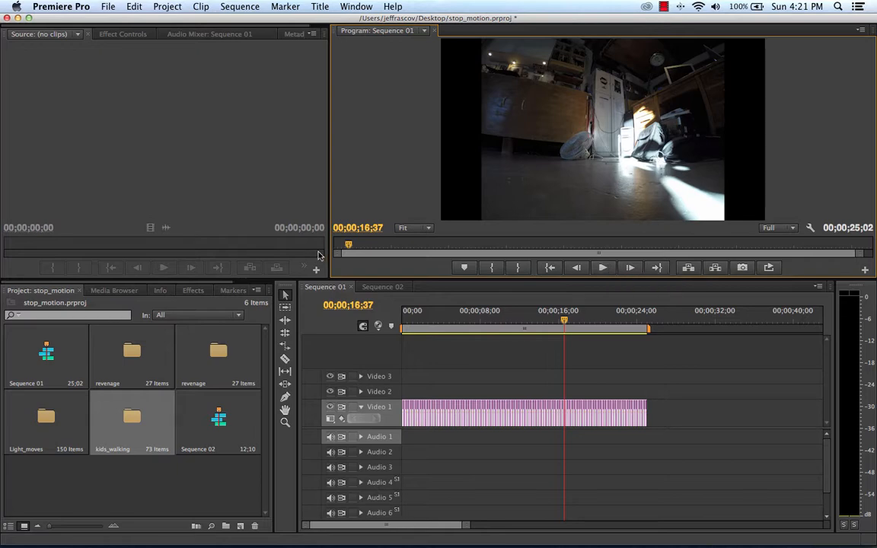
left_click(664, 7)
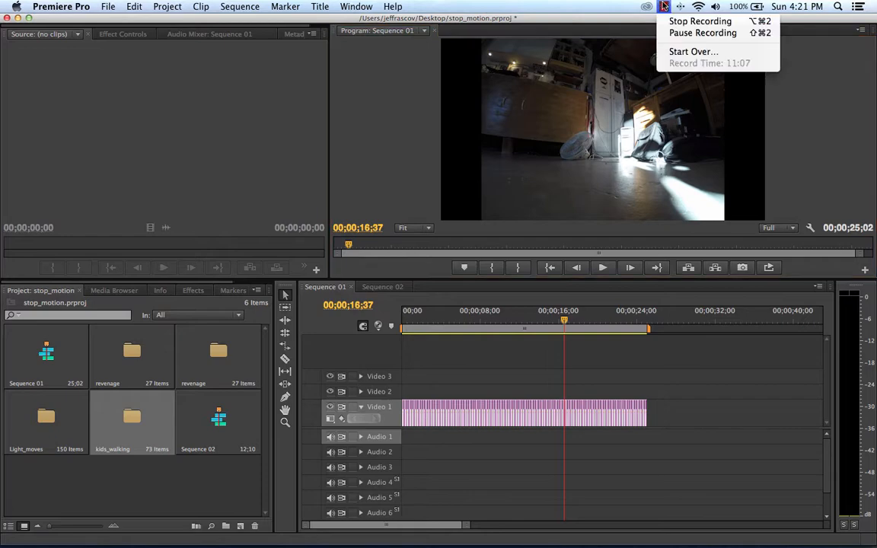